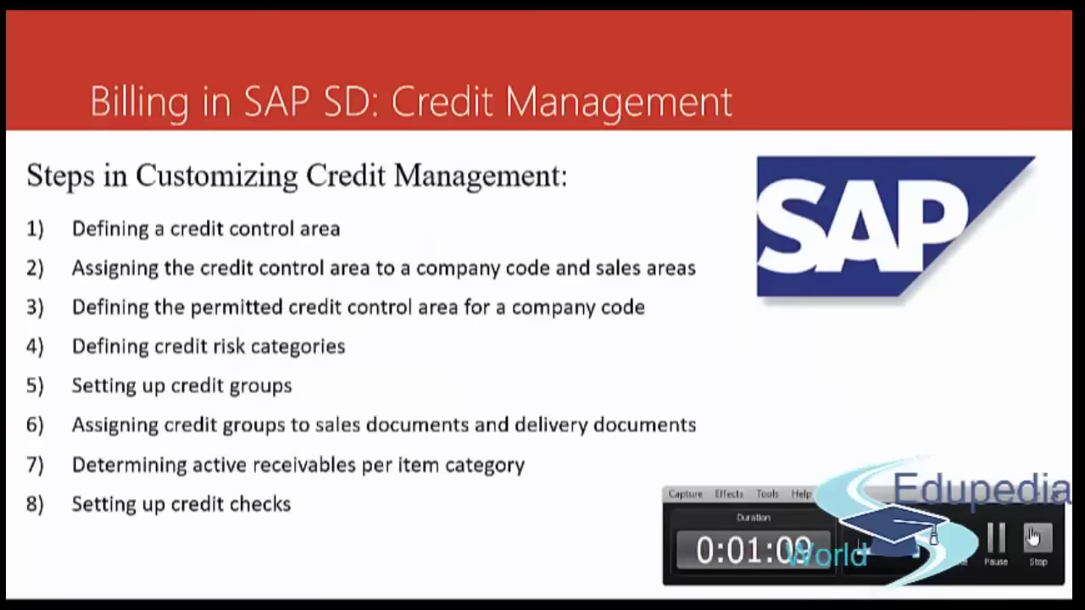
Finish the 'Steps in Customizing Credit Management' slide to move on to SAP GUI.
{"action": "left_click", "coordinate": [1034, 536]}
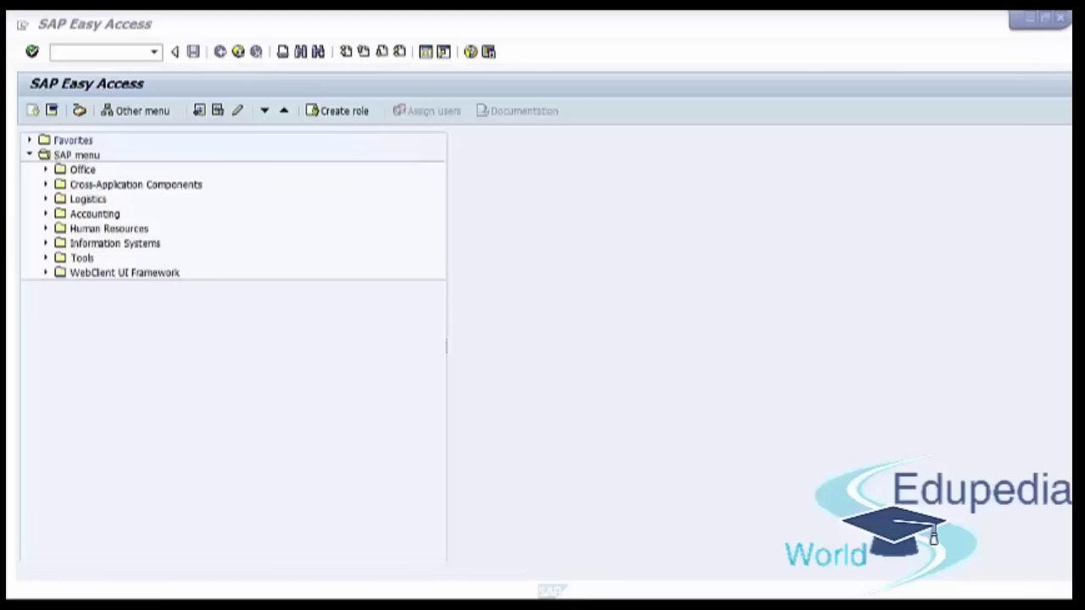
{"action": "left_click", "coordinate": [92, 53]}
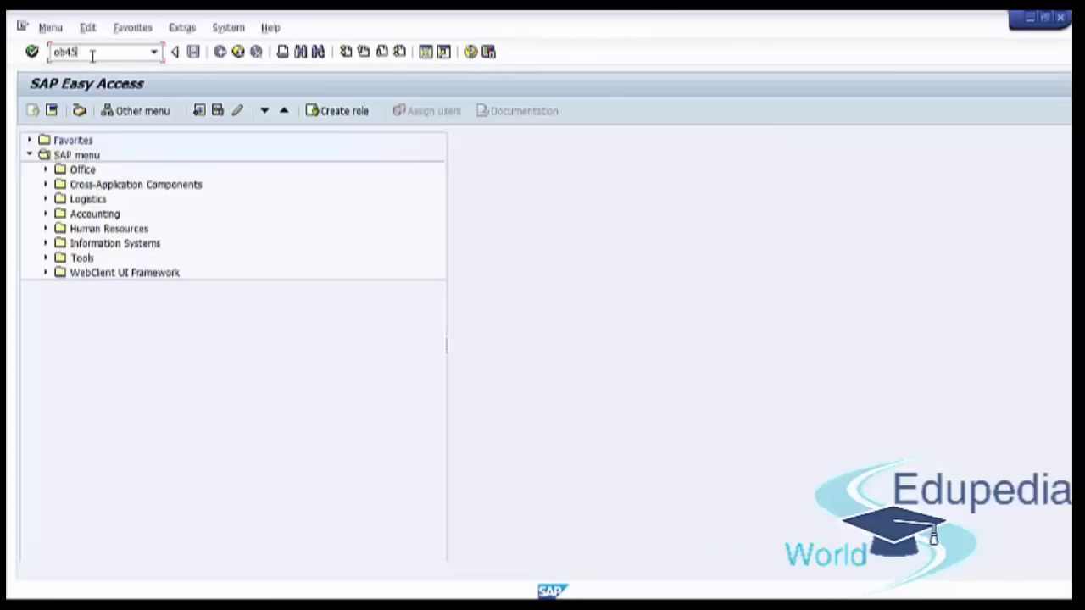
{"action": "key", "text": "Return"}
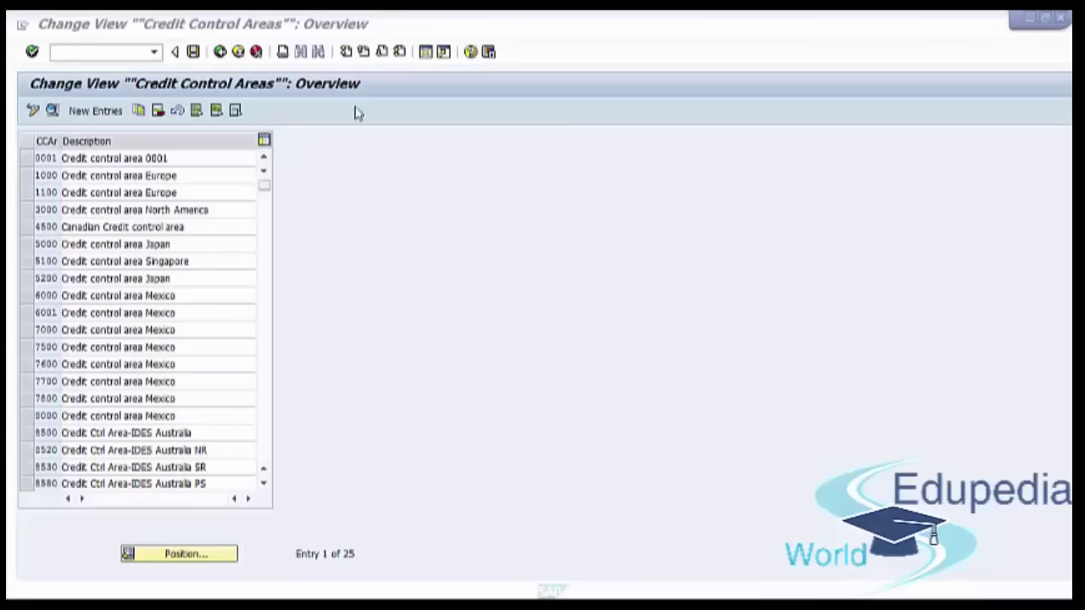
{"action": "left_click", "coordinate": [219, 52]}
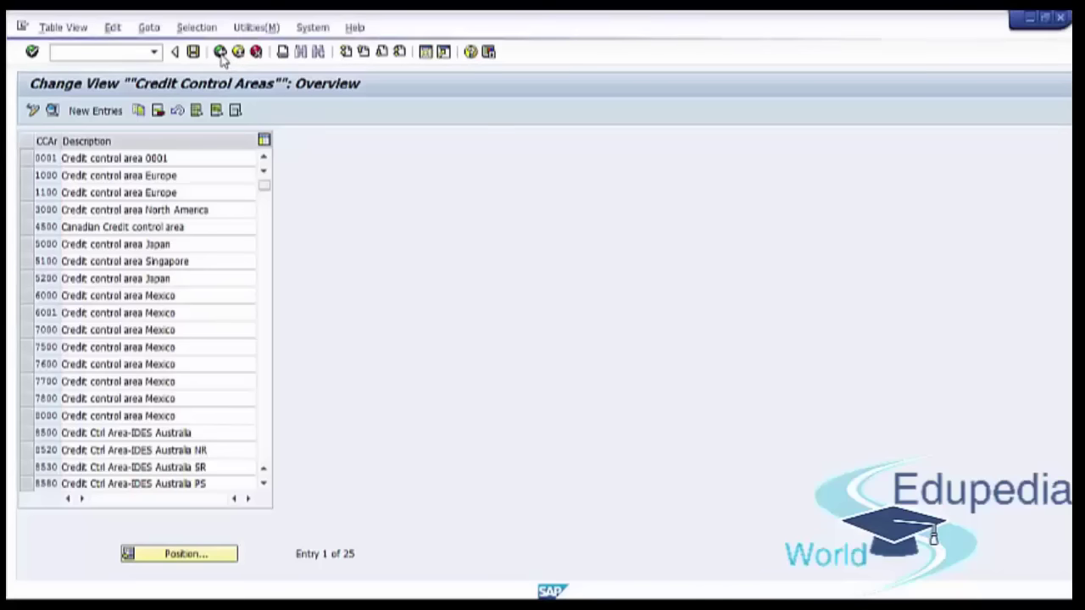
{"action": "left_click", "coordinate": [123, 53]}
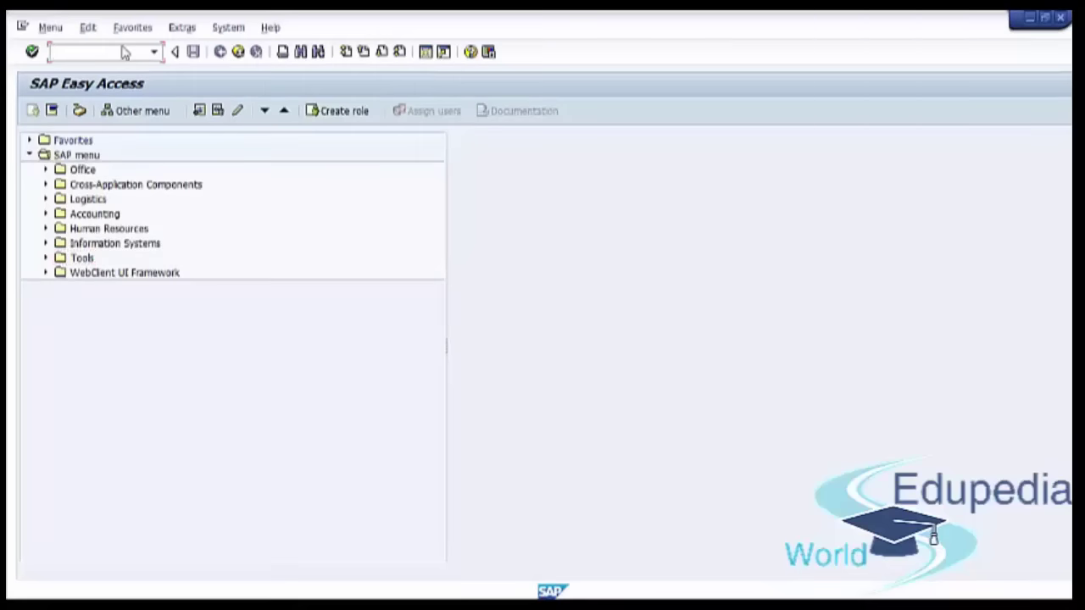
Run SPRO and expand SAP Reference IMG to Enterprise Structure > Definition > Financial Accounting.
{"action": "key", "text": "Return"}
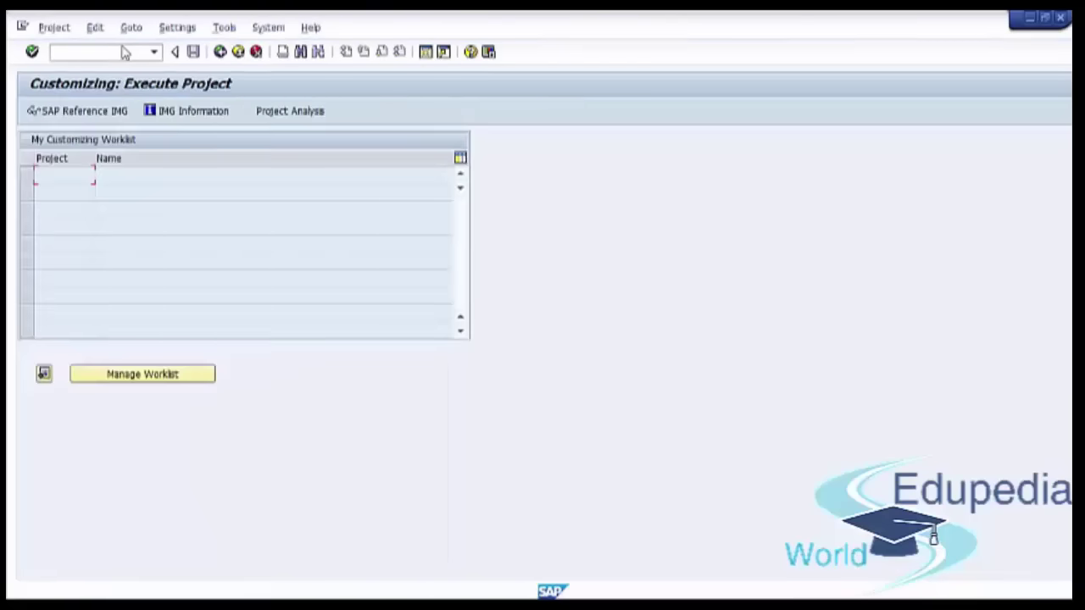
{"action": "left_click", "coordinate": [76, 111]}
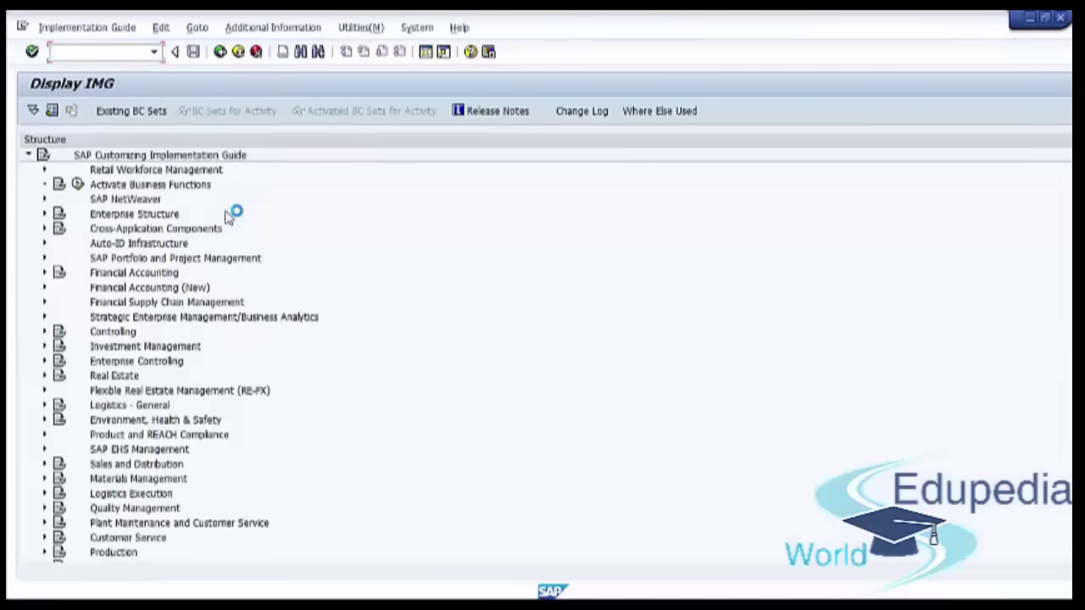
{"action": "left_click", "coordinate": [45, 214]}
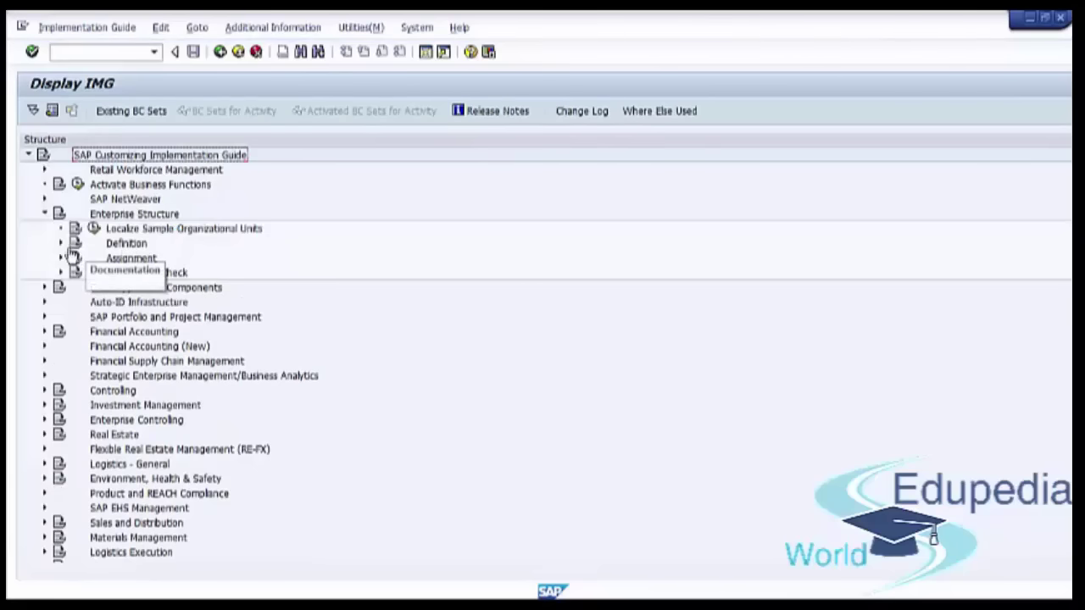
{"action": "left_click", "coordinate": [60, 244]}
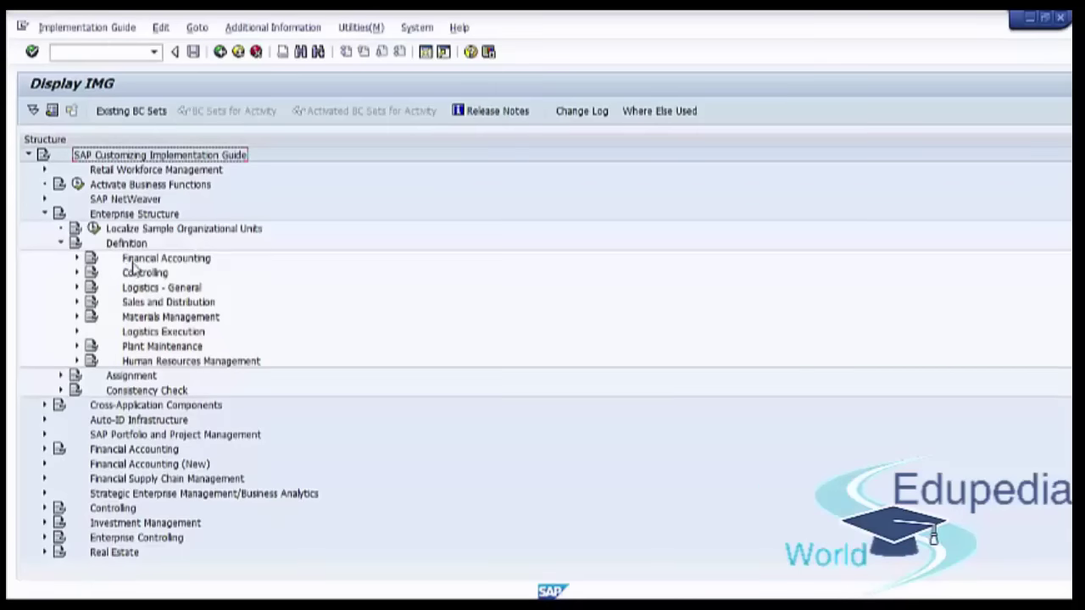
{"action": "left_click", "coordinate": [128, 260]}
{"action": "left_click", "coordinate": [77, 258]}
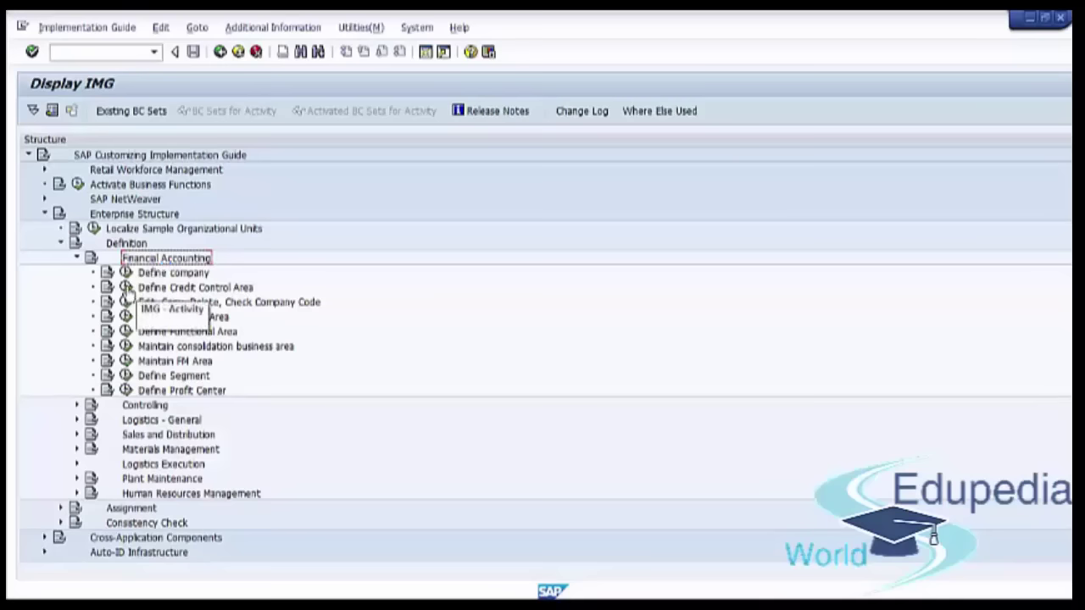
Run Define Credit Control Area and select area 0001 for copying.
{"action": "left_click", "coordinate": [125, 288]}
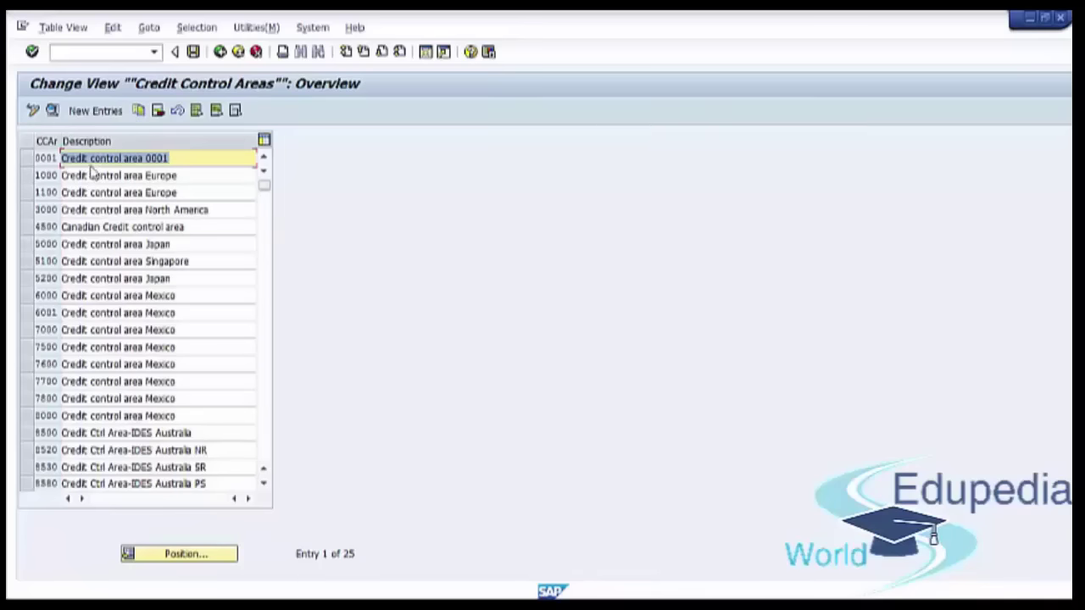
{"action": "left_click", "coordinate": [27, 159]}
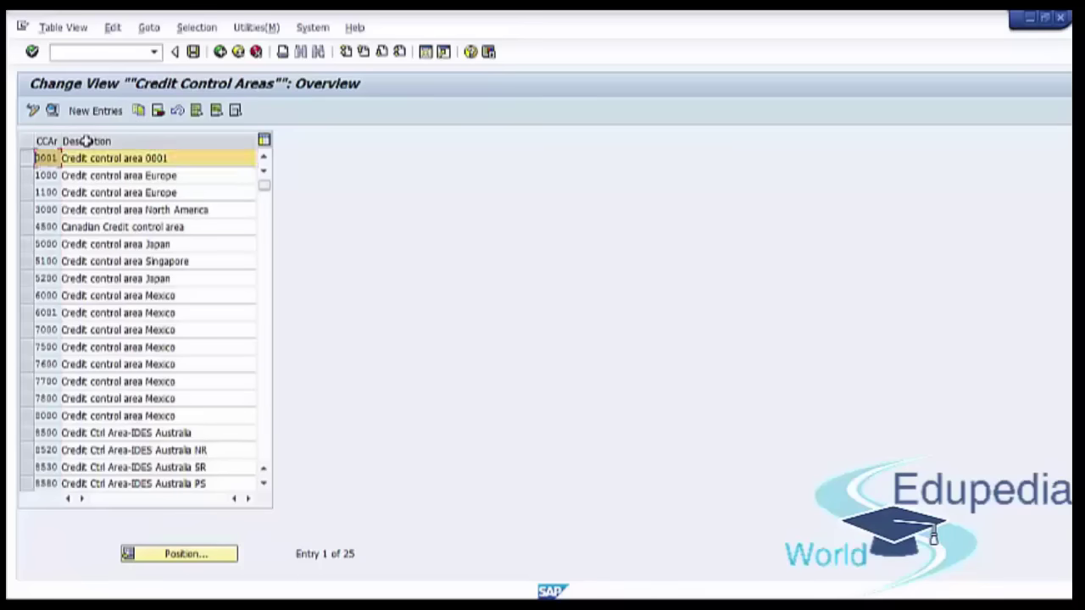
{"action": "left_click", "coordinate": [139, 111]}
Copy credit control area 0001 as a new entry and select its 0001 key for replacement.
{"action": "left_click", "coordinate": [139, 113]}
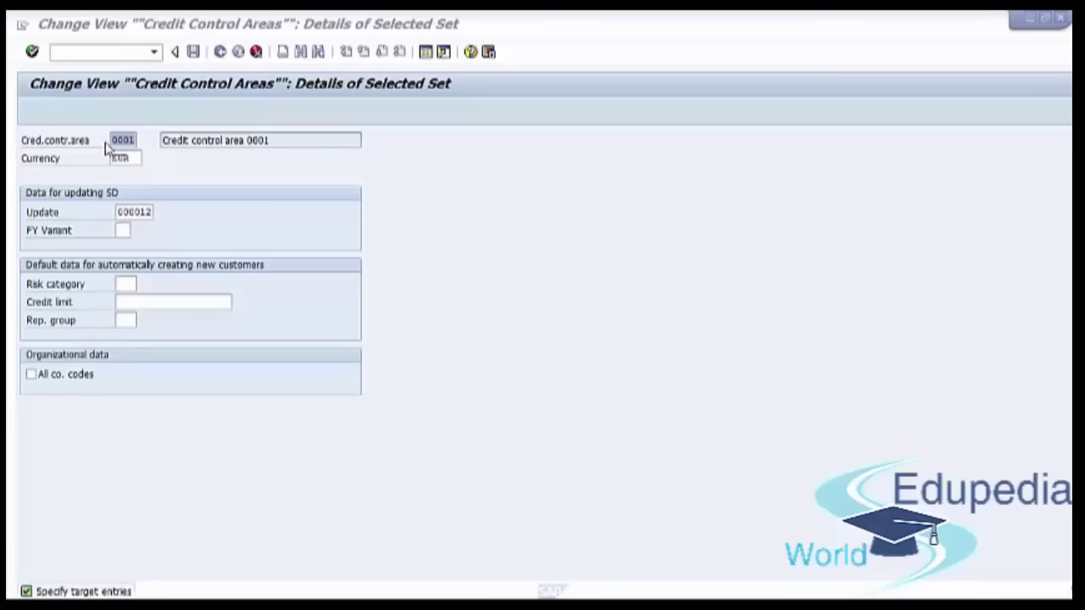
{"action": "left_click", "coordinate": [116, 140]}
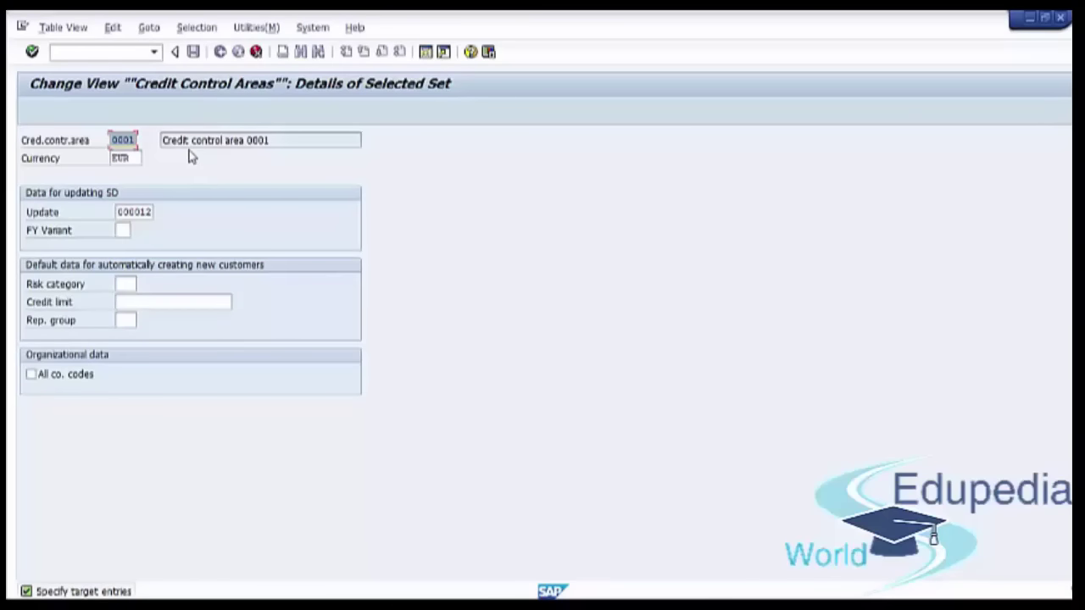
{"action": "left_click_drag", "start_coordinate": [277, 140], "coordinate": [176, 163]}
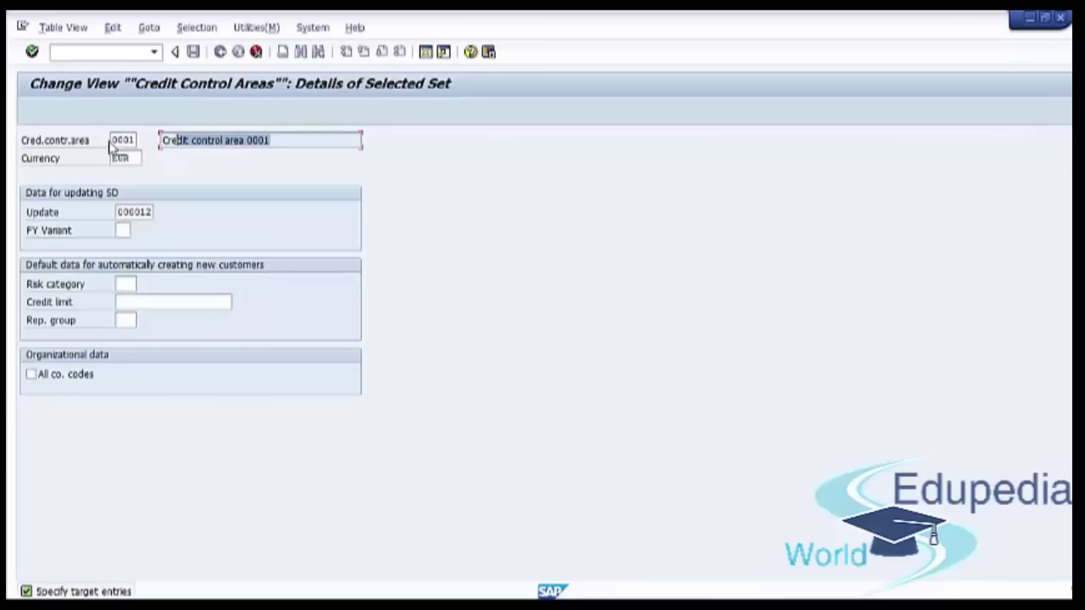
{"action": "double_click", "coordinate": [114, 141]}
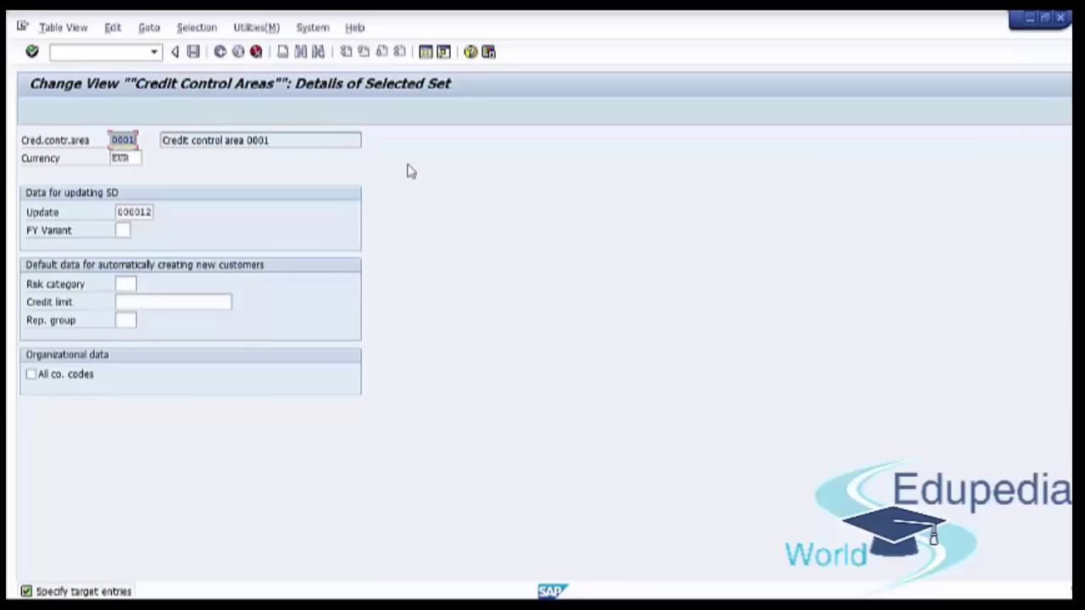
Change the copied area key from 0001 to TSTS, keeping currency EUR and update 000012.
{"action": "type", "text": "7878"}
{"action": "left_click", "coordinate": [121, 159]}
{"action": "left_click_drag", "start_coordinate": [121, 161], "coordinate": [61, 161]}
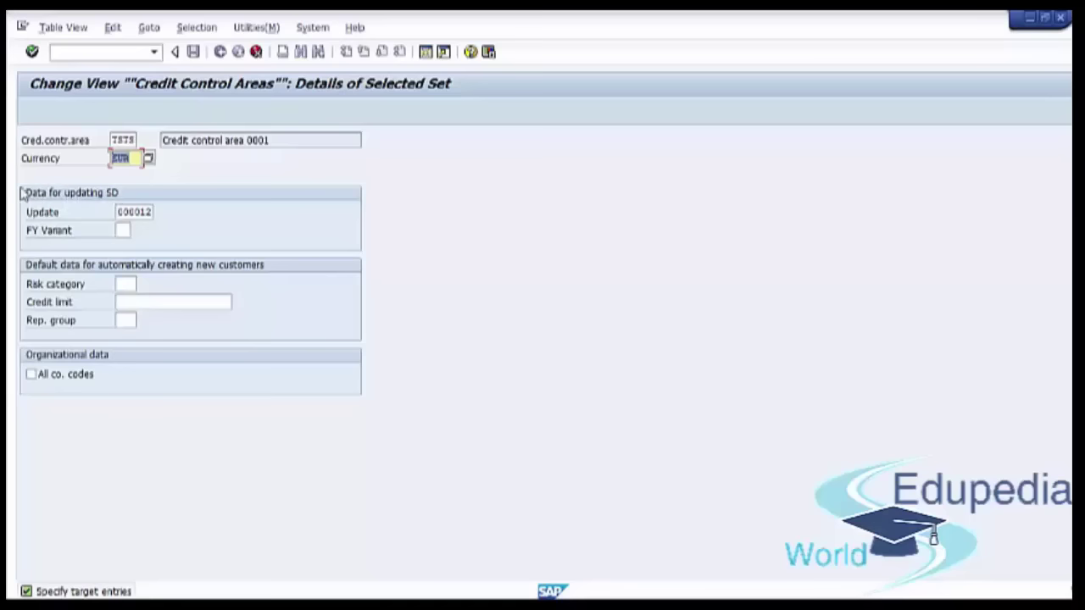
{"action": "double_click", "coordinate": [125, 212]}
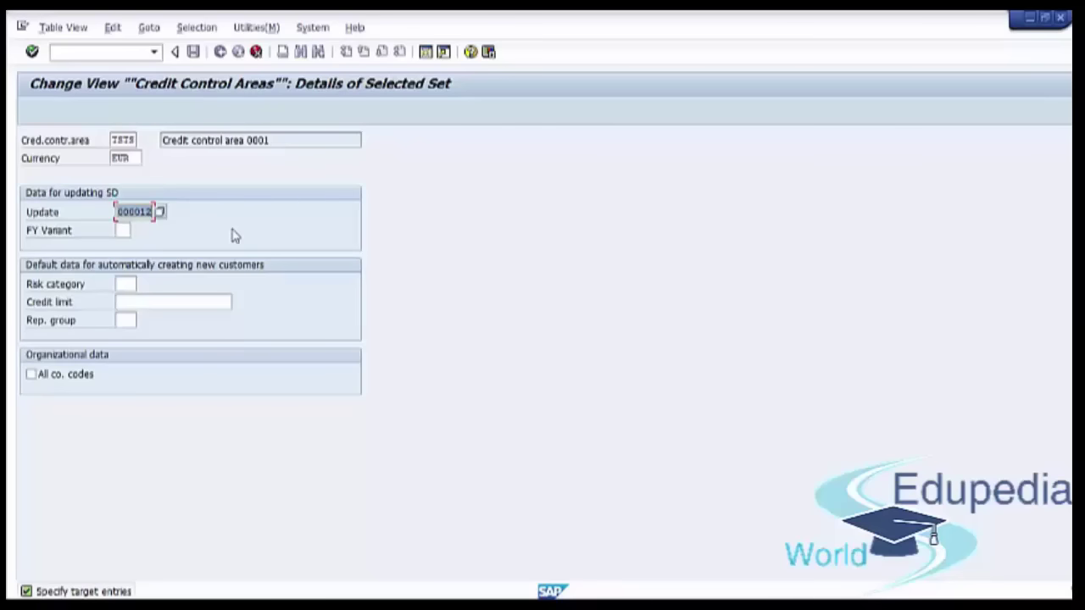
Show the value help list of credit update options for area TSTS.
{"action": "left_click", "coordinate": [160, 213]}
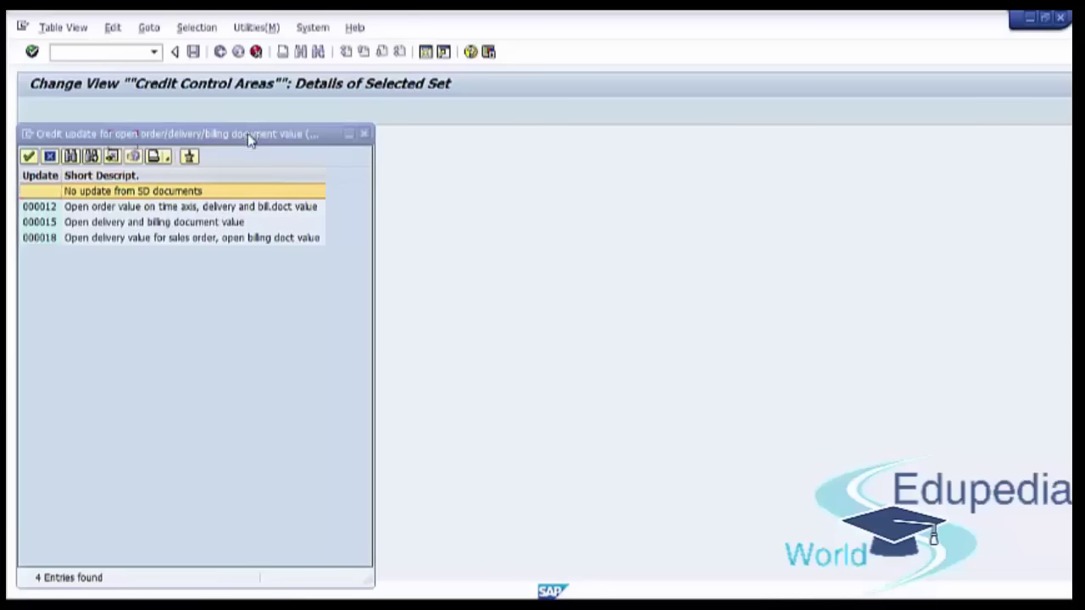
Inspect update option 000012: open order value on time axis, delivery and billing value.
{"action": "left_click", "coordinate": [205, 225]}
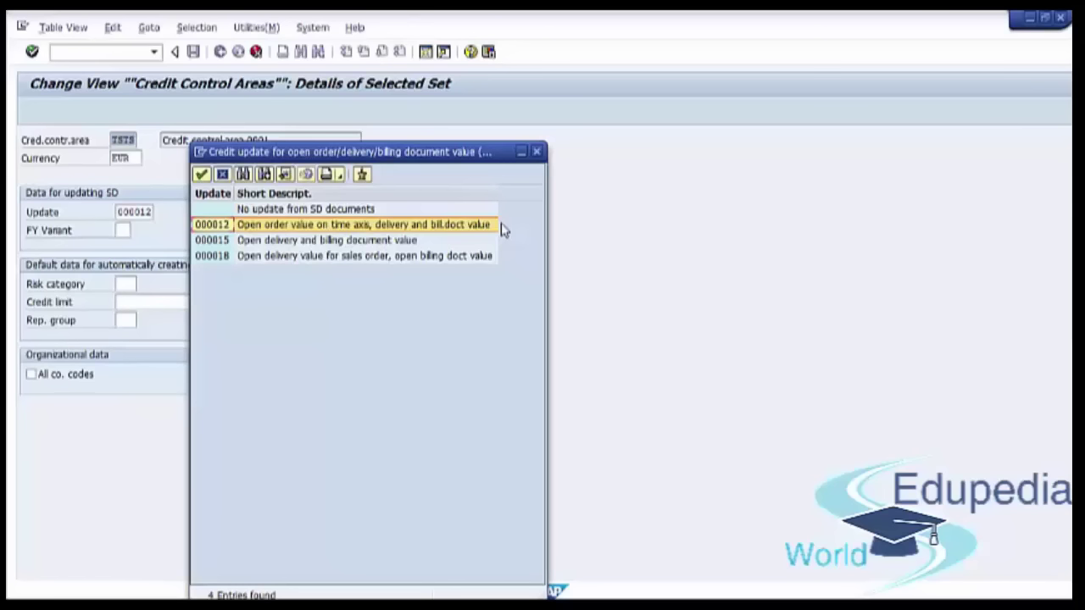
Inspect update option 000015: open delivery and billing document value.
{"action": "left_click", "coordinate": [275, 241]}
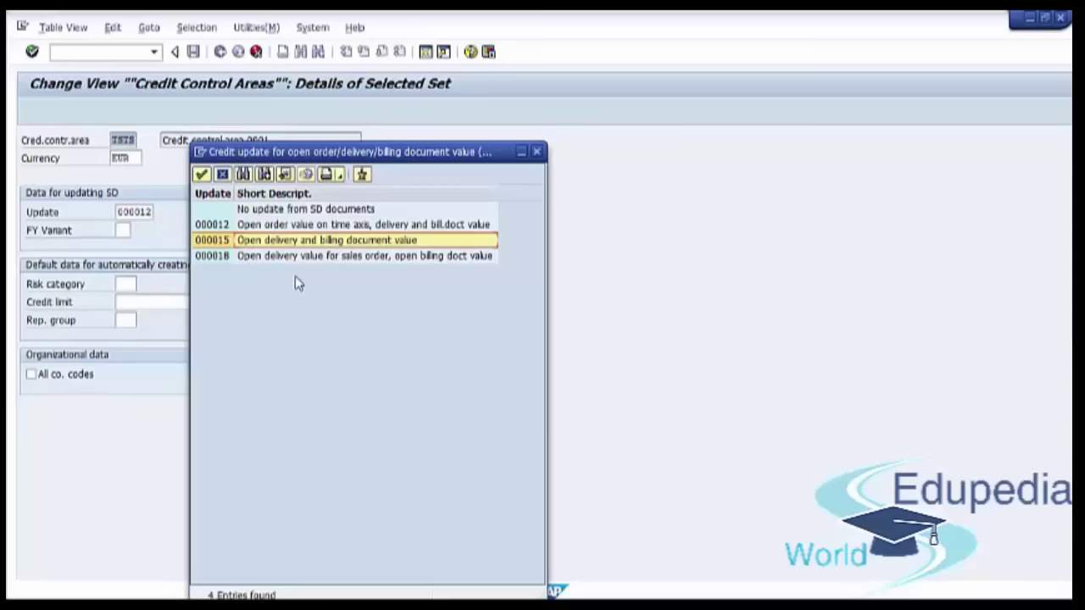
Inspect update option 000018, then return to option 000012 as the choice.
{"action": "left_click", "coordinate": [315, 256]}
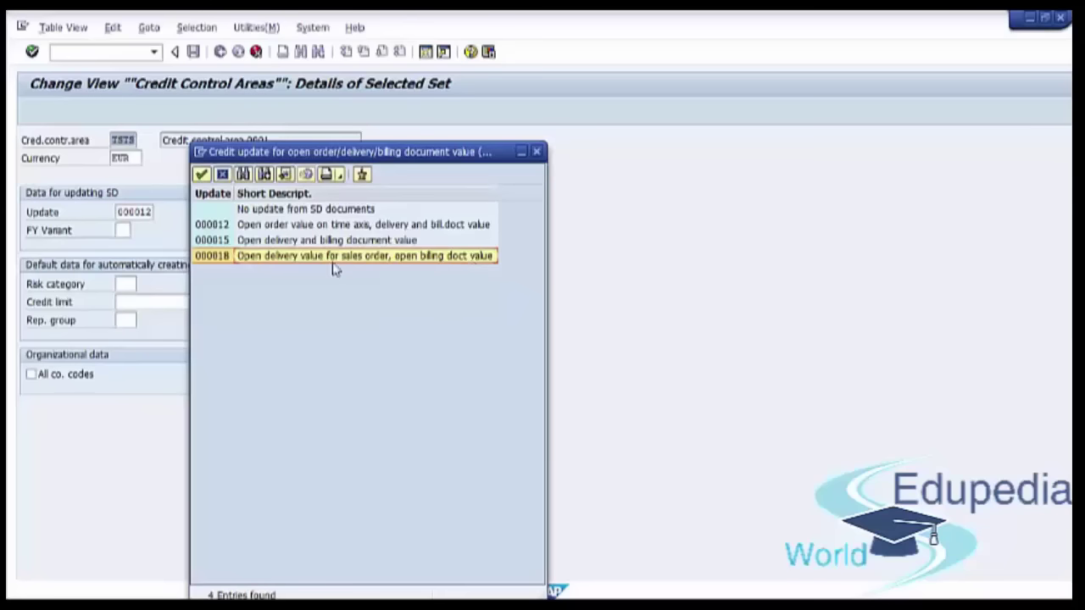
{"action": "left_click", "coordinate": [211, 225]}
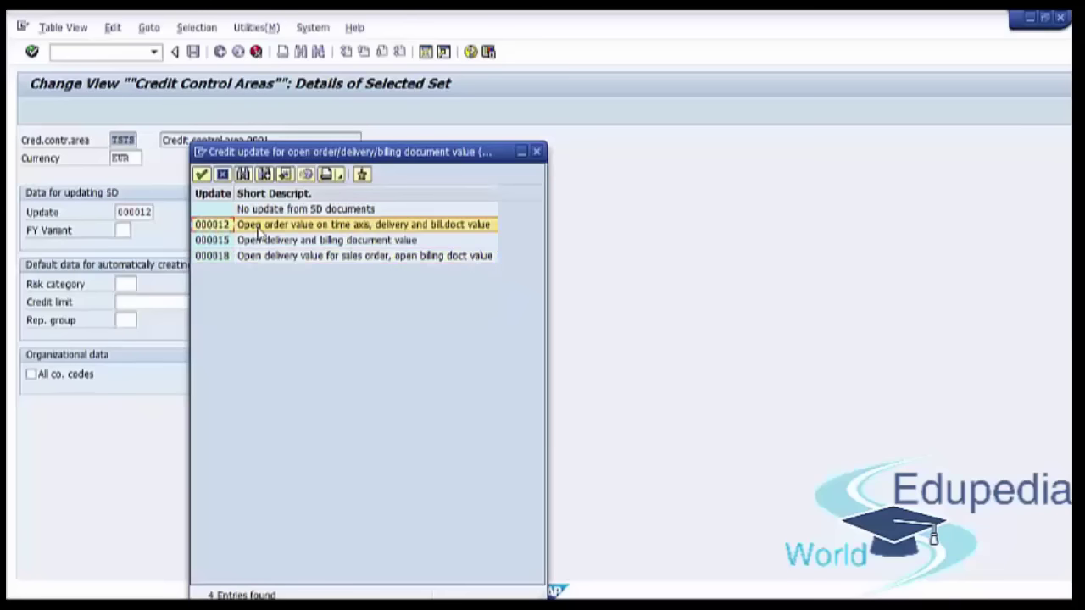
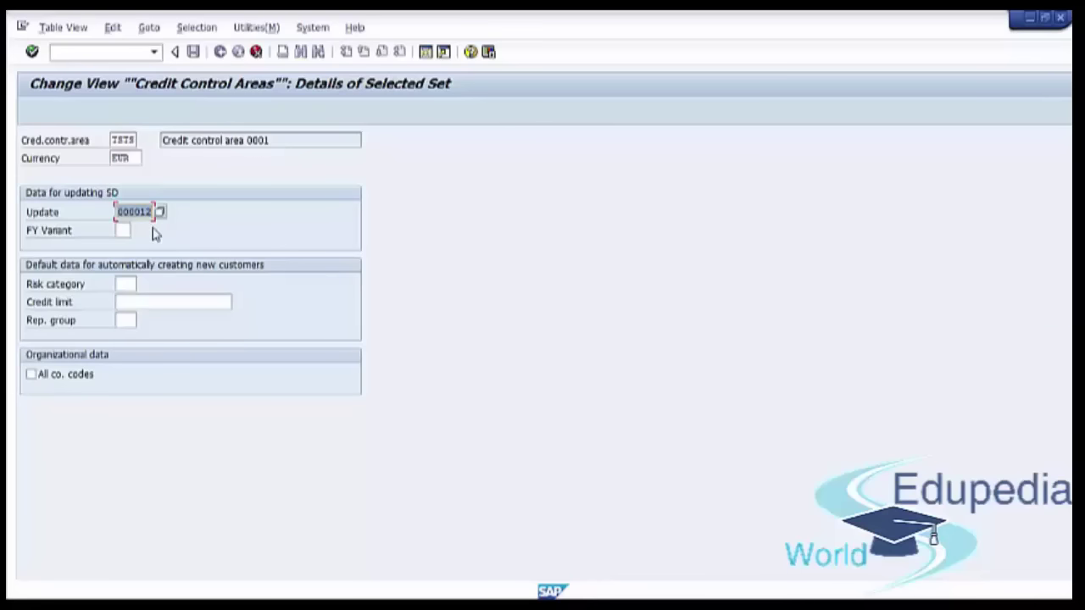
{"action": "left_click", "coordinate": [124, 230]}
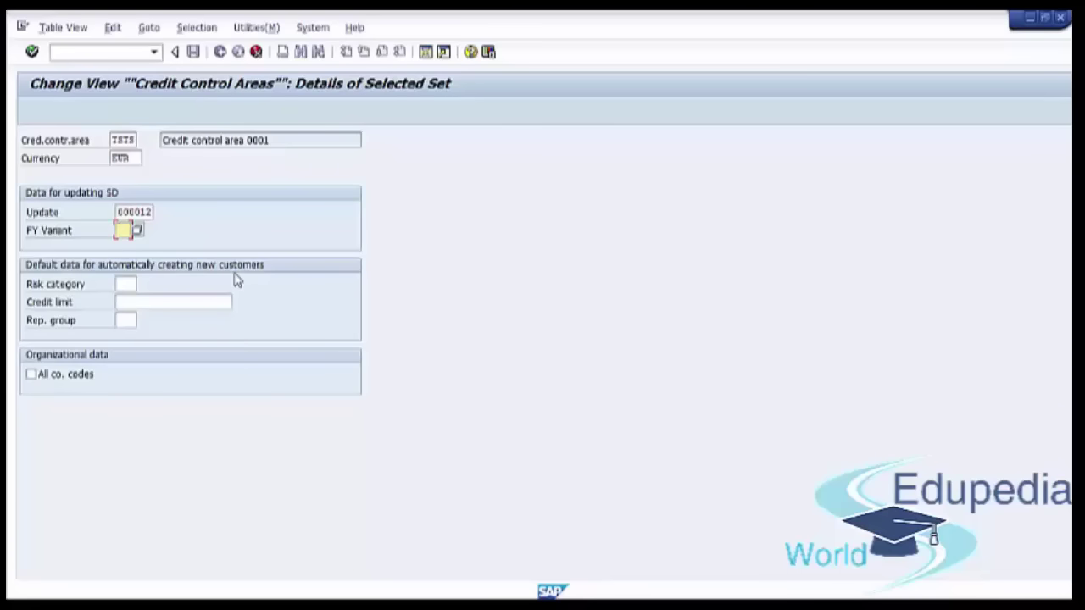
{"action": "left_click", "coordinate": [78, 329]}
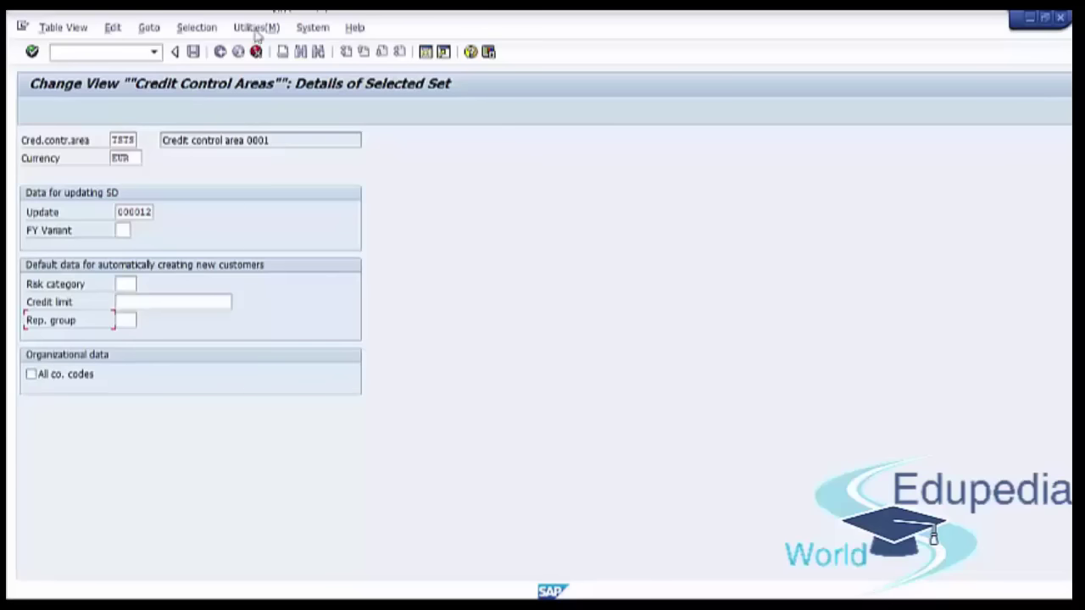
Confirm the copied credit control area TSTS, save it, and exit the entry.
{"action": "left_click", "coordinate": [117, 142]}
{"action": "double_click", "coordinate": [119, 142]}
{"action": "left_click", "coordinate": [118, 144]}
{"action": "key", "text": "Return"}
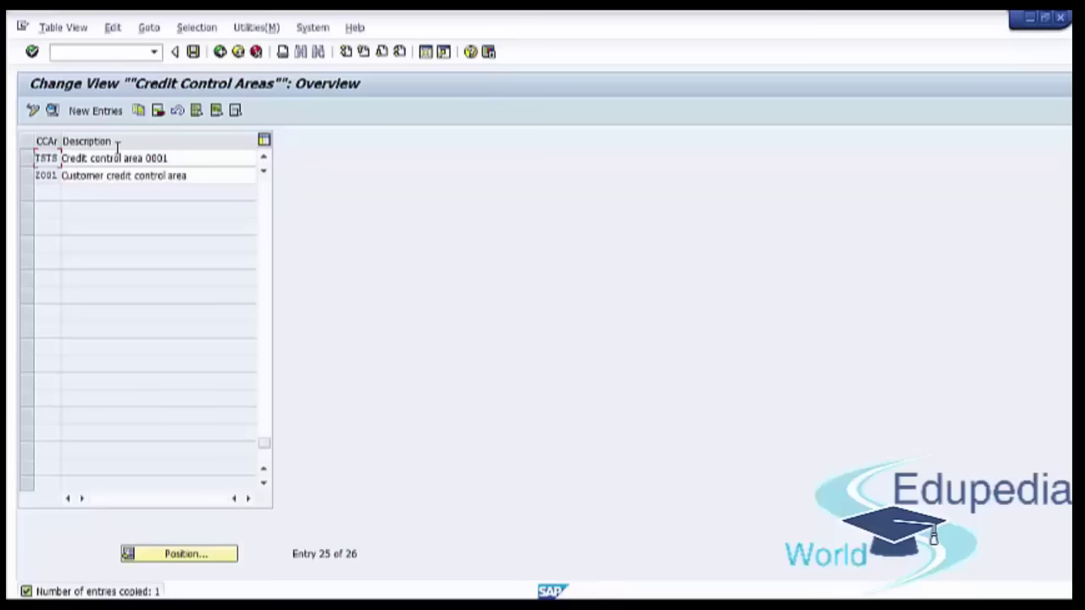
{"action": "left_click", "coordinate": [194, 52]}
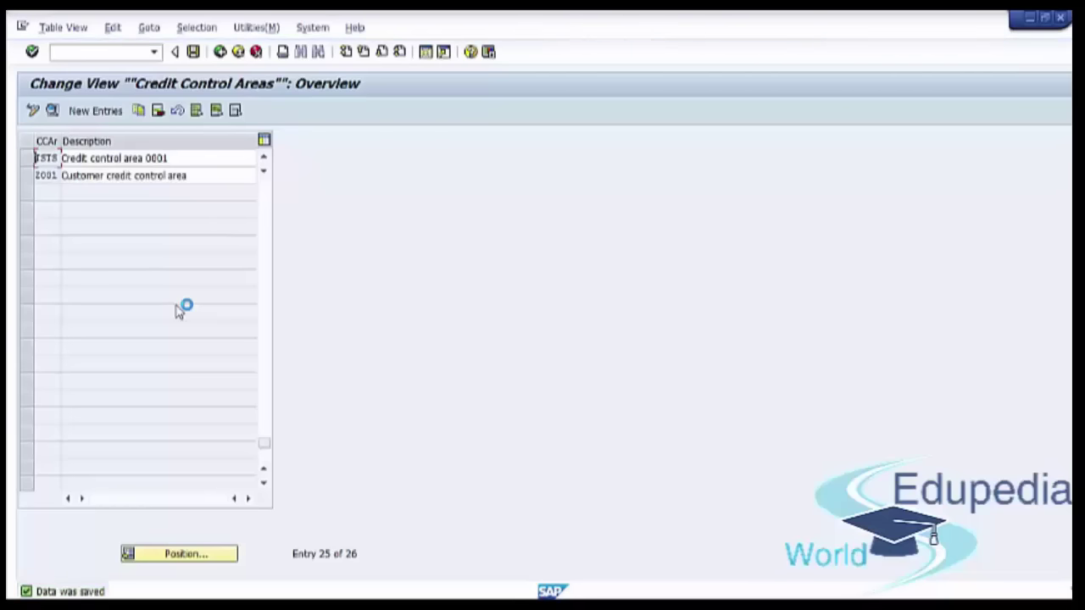
{"action": "left_click", "coordinate": [238, 53]}
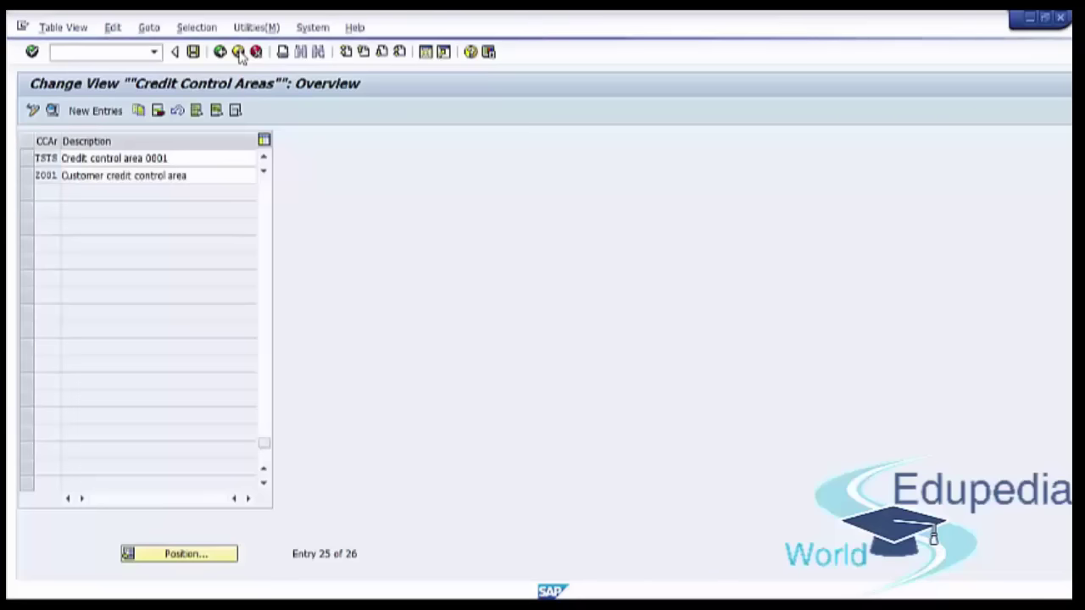
Back out of the credit control area settings to SAP Easy Access.
{"action": "left_click", "coordinate": [239, 53]}
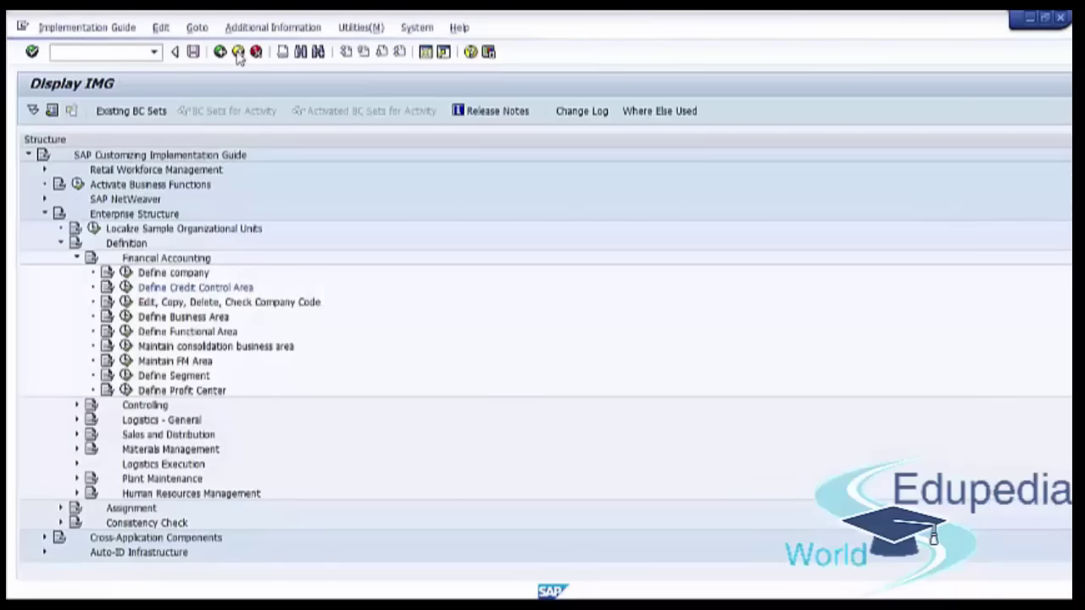
{"action": "left_click", "coordinate": [238, 52]}
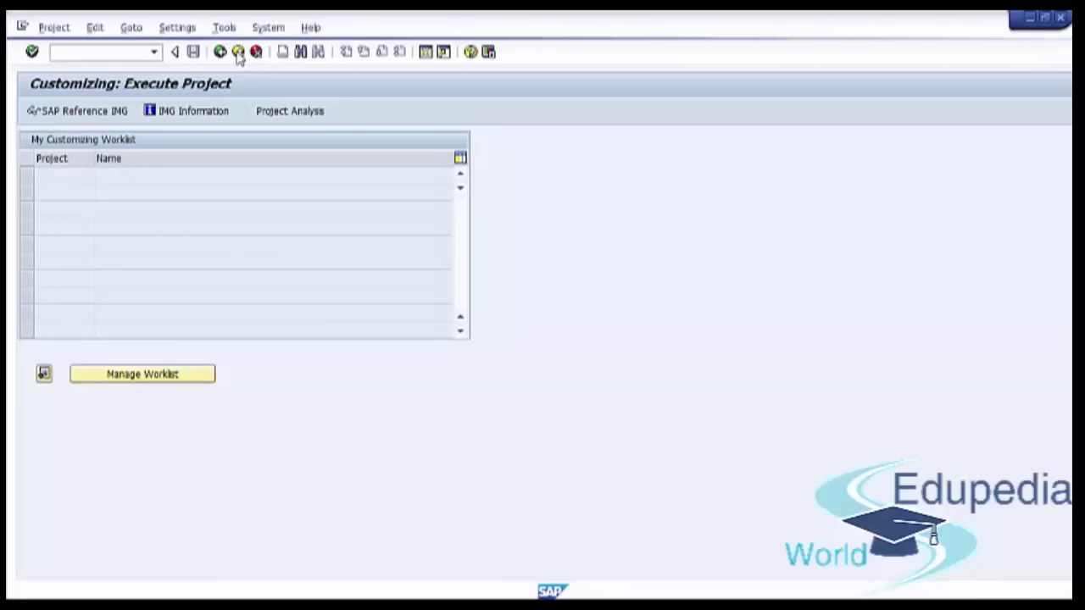
{"action": "left_click", "coordinate": [239, 52]}
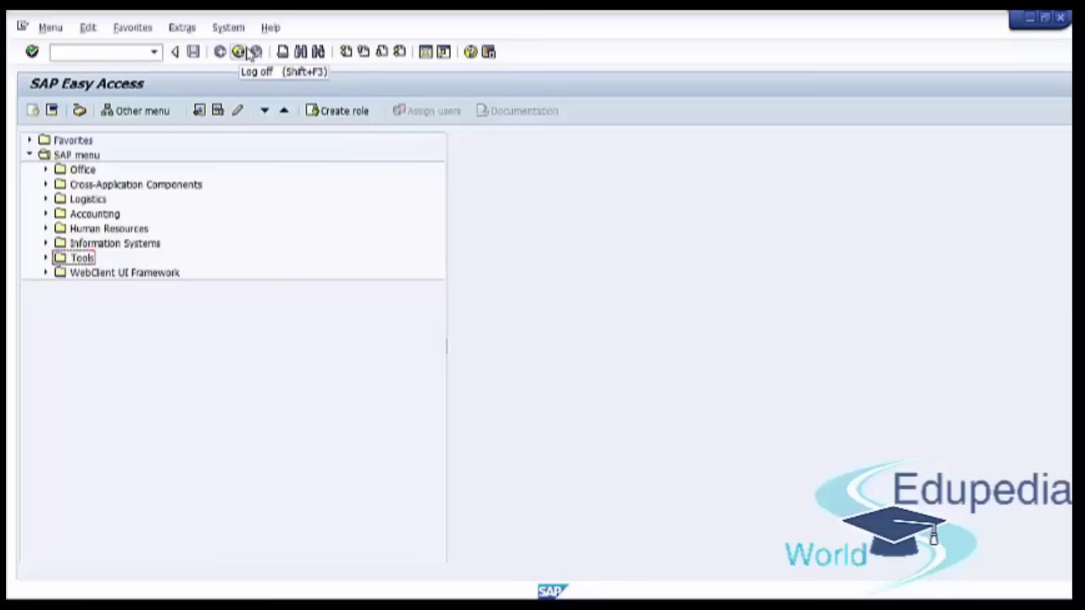
{"action": "left_click", "coordinate": [247, 53]}
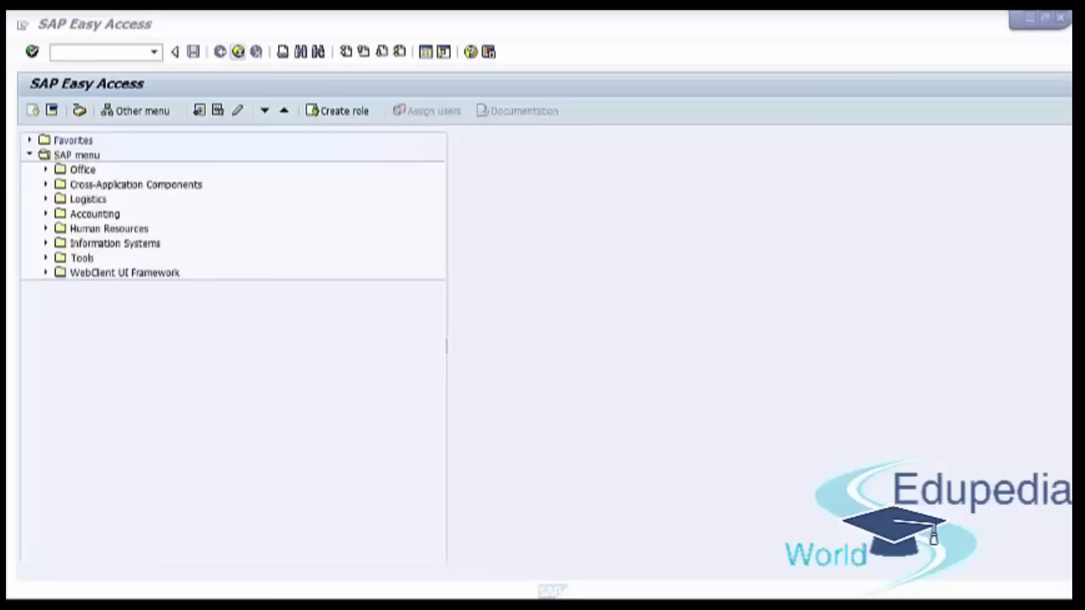
Start the customizing transaction spro from the command field.
{"action": "left_click", "coordinate": [111, 51]}
{"action": "type", "text": "spro"}
{"action": "key", "text": "Return"}
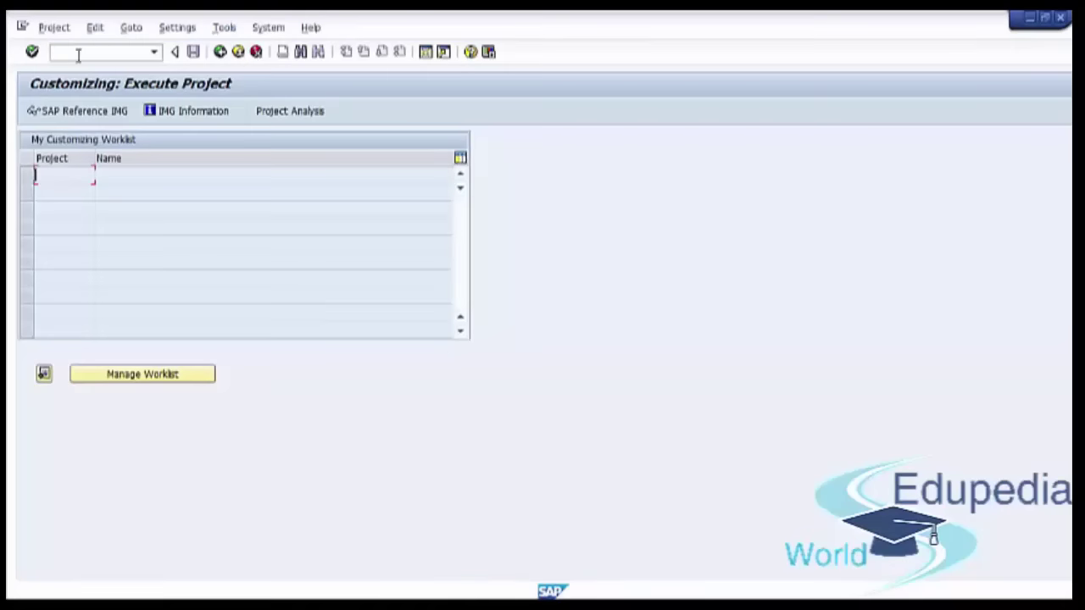
In the SAP Reference IMG, go to Enterprise Structure > Assignment > Financial Accounting > Assign company code to credit control area.
{"action": "left_click", "coordinate": [85, 115]}
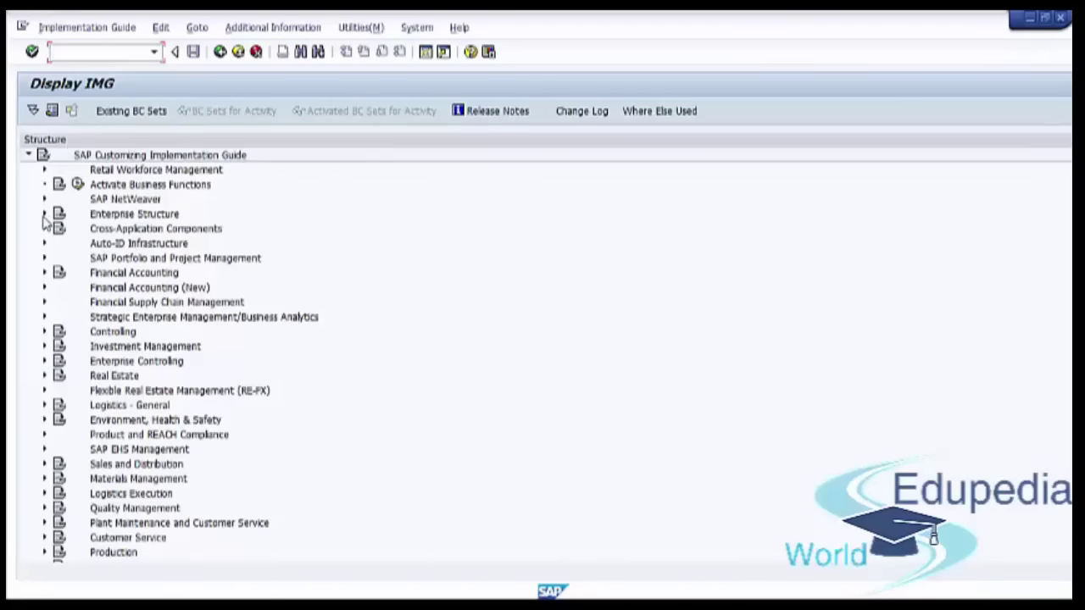
{"action": "left_click", "coordinate": [45, 215]}
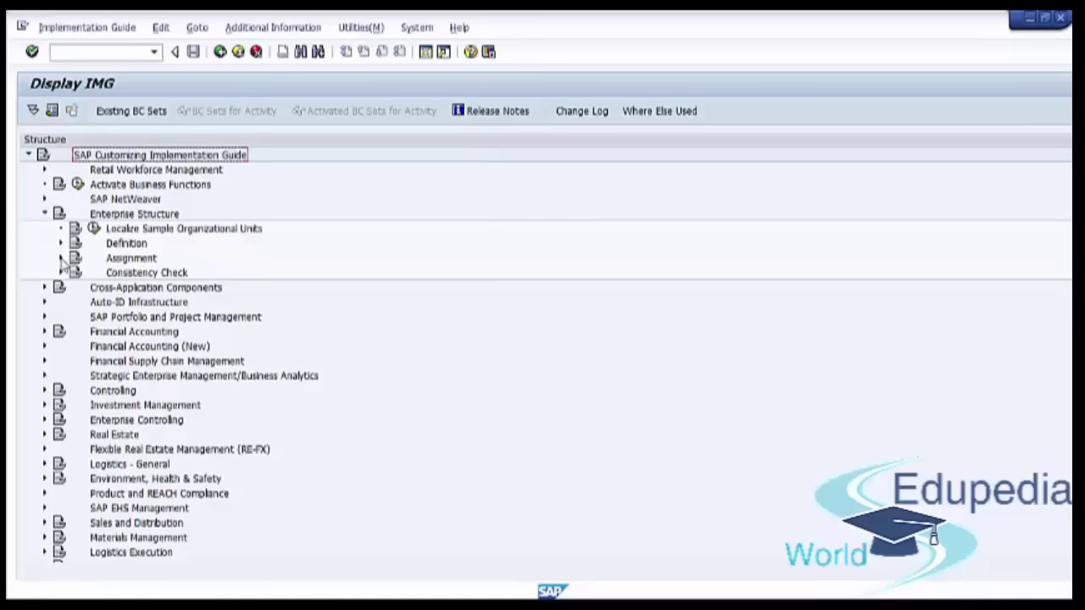
{"action": "left_click", "coordinate": [61, 258]}
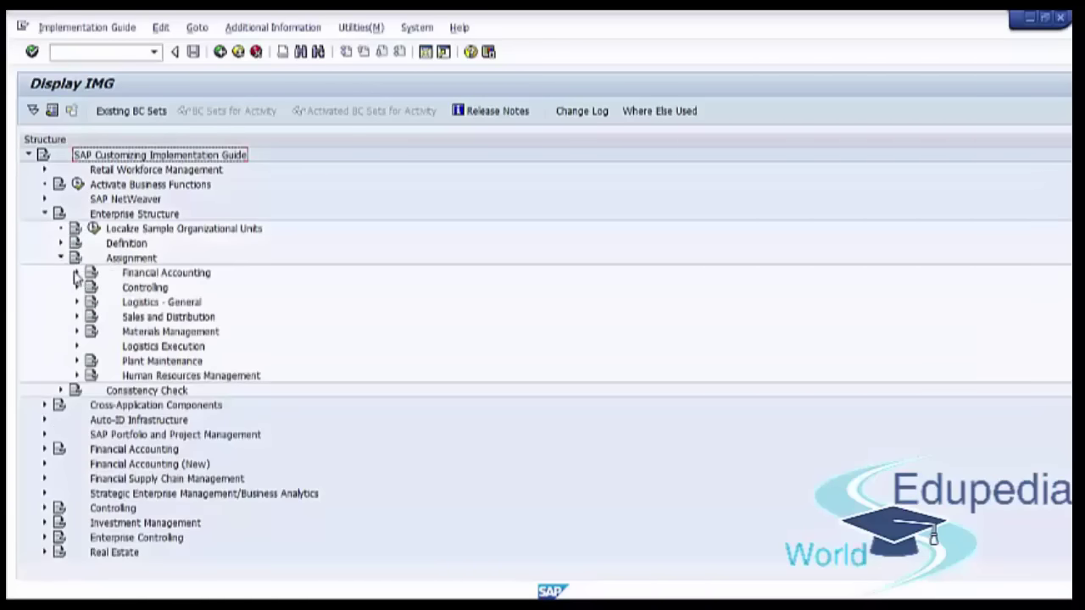
{"action": "left_click", "coordinate": [75, 275]}
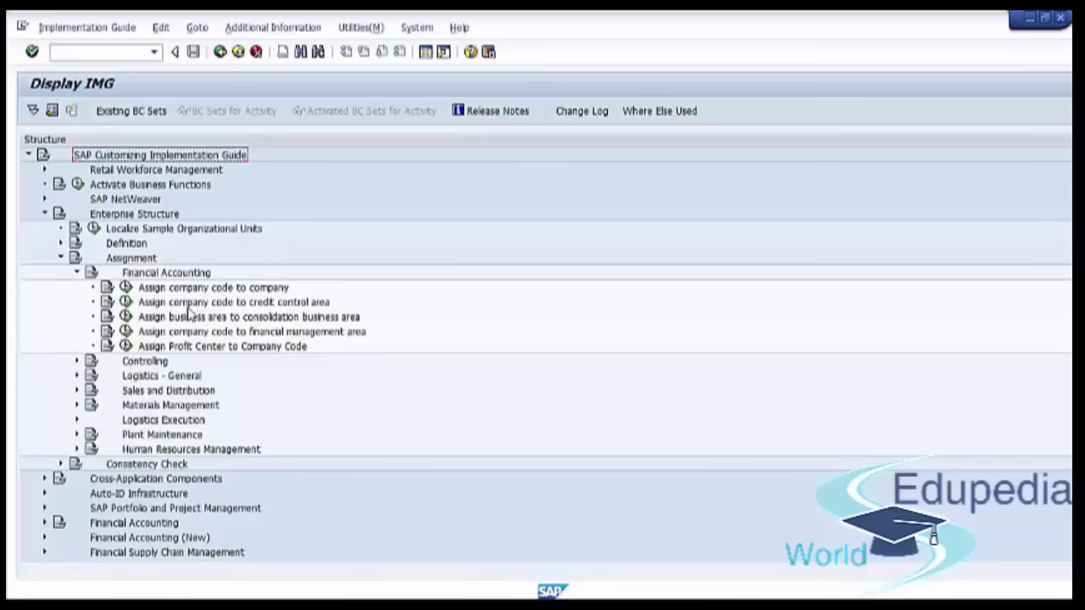
{"action": "left_click", "coordinate": [190, 308]}
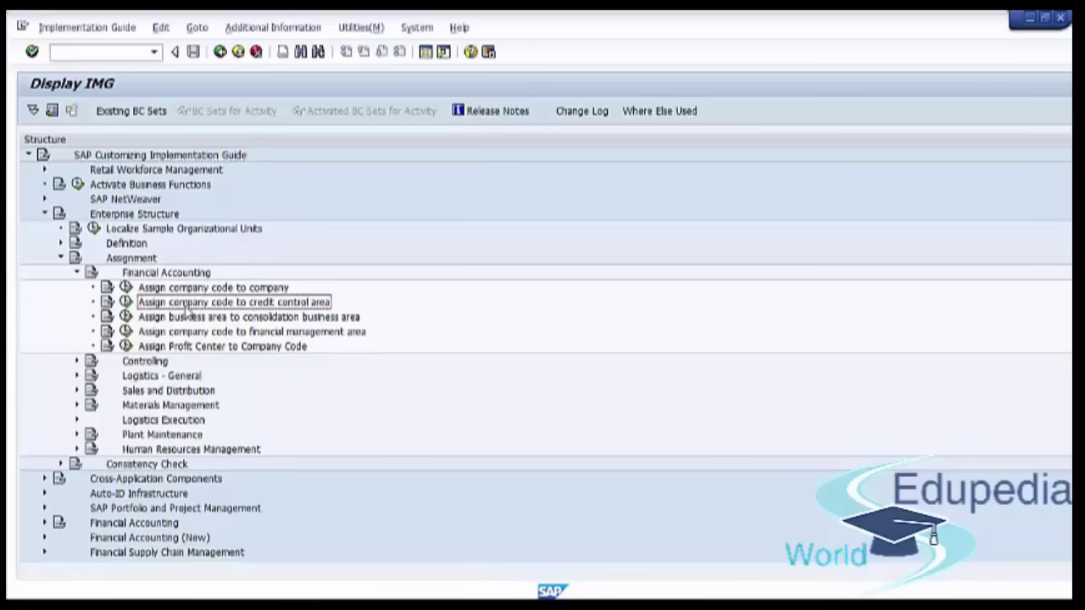
Execute the company code to credit control area assignment activity.
{"action": "left_click", "coordinate": [125, 303]}
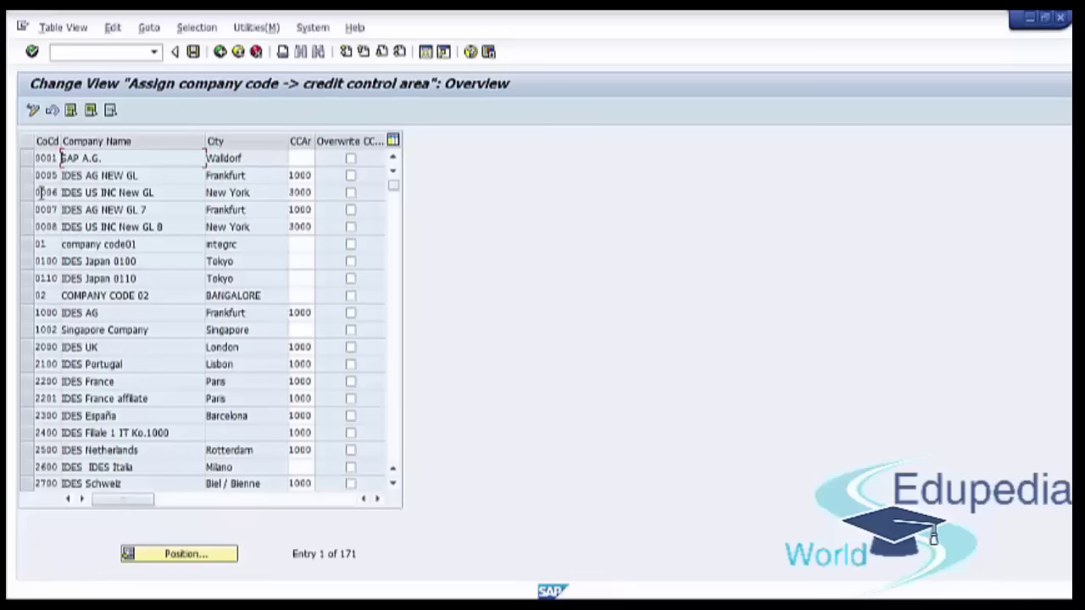
{"action": "left_click", "coordinate": [308, 246]}
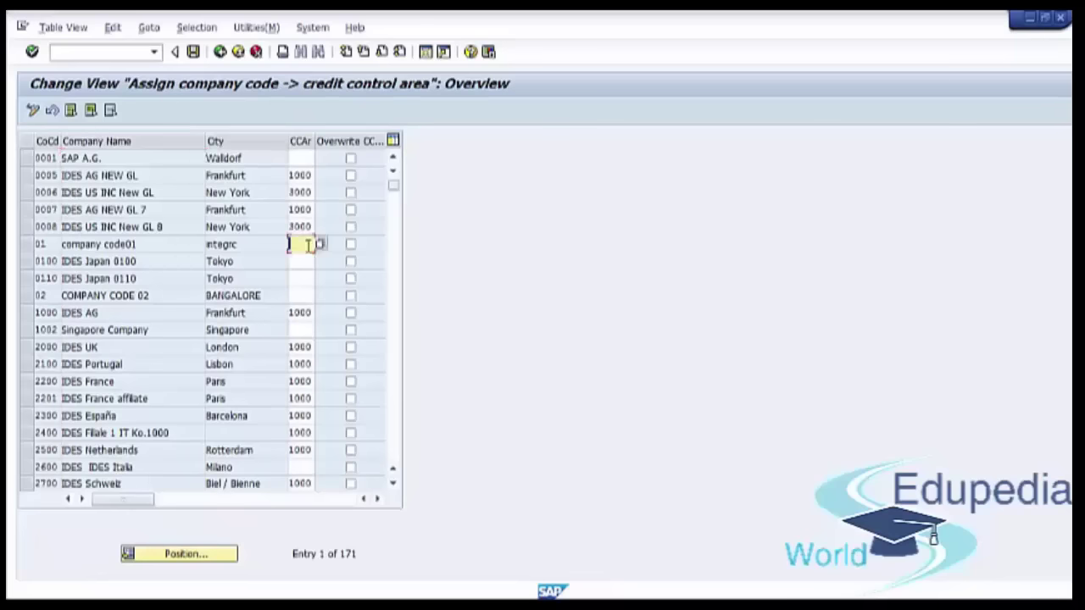
{"action": "left_click", "coordinate": [301, 276]}
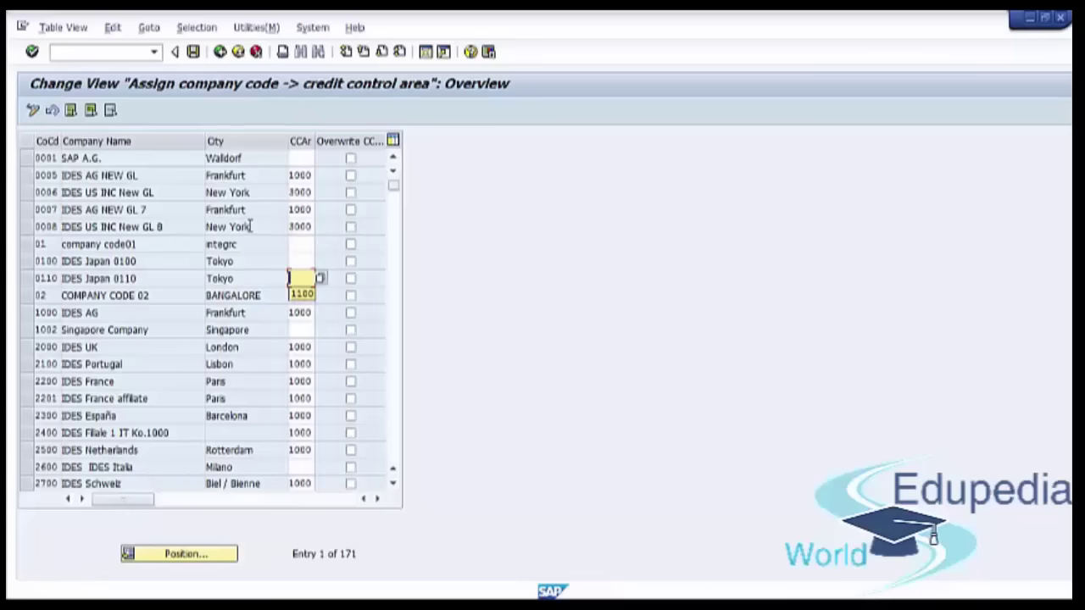
{"action": "key", "text": "Escape"}
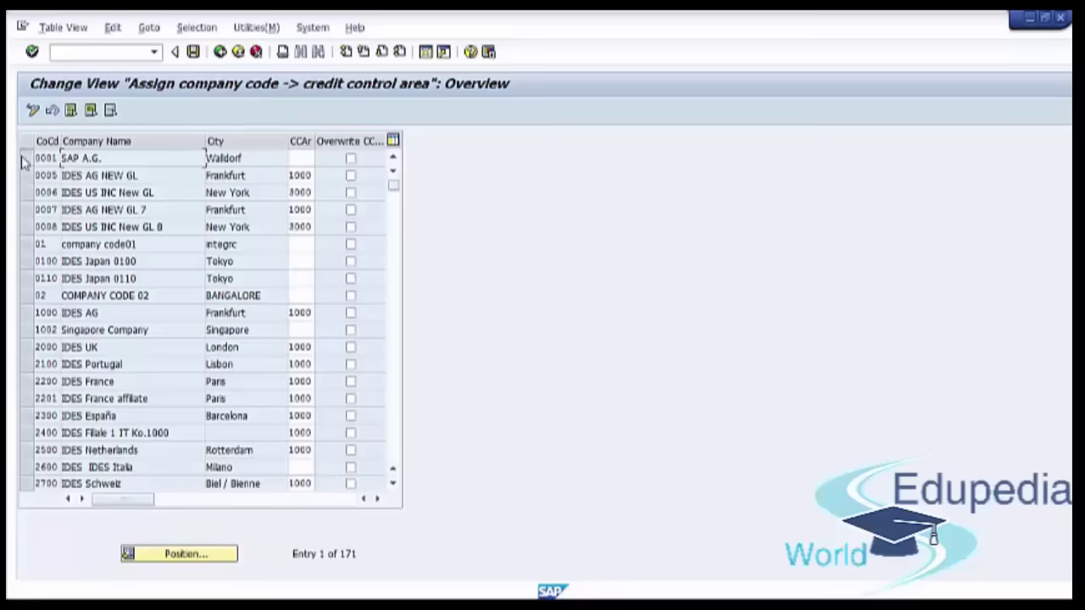
Enter a credit control area code (TRTS) for company code 0001 and confirm.
{"action": "left_click", "coordinate": [24, 158]}
{"action": "left_click", "coordinate": [301, 159]}
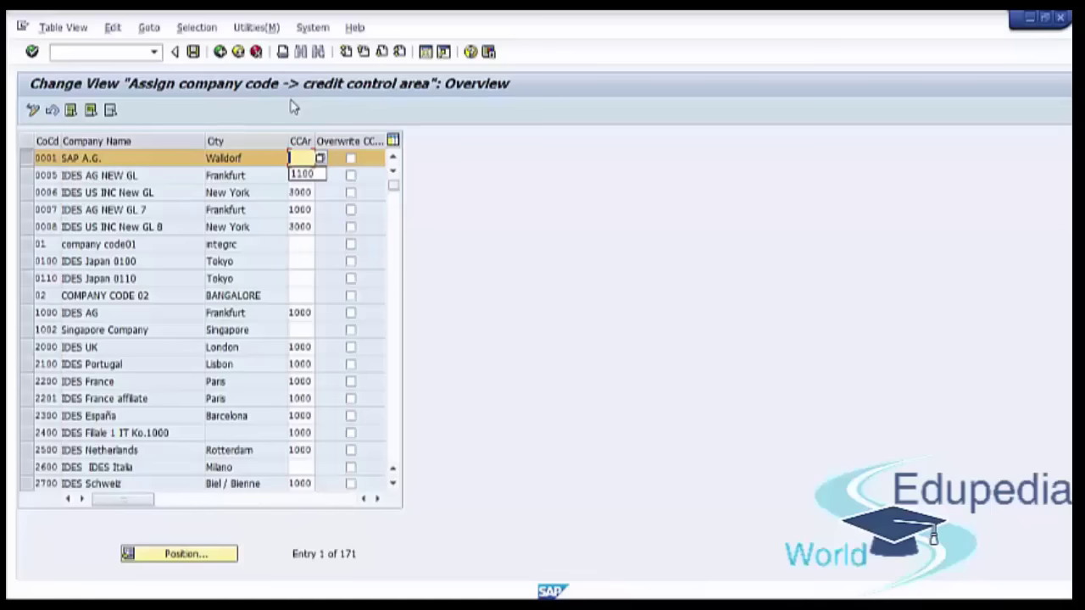
{"action": "type", "text": "TR"}
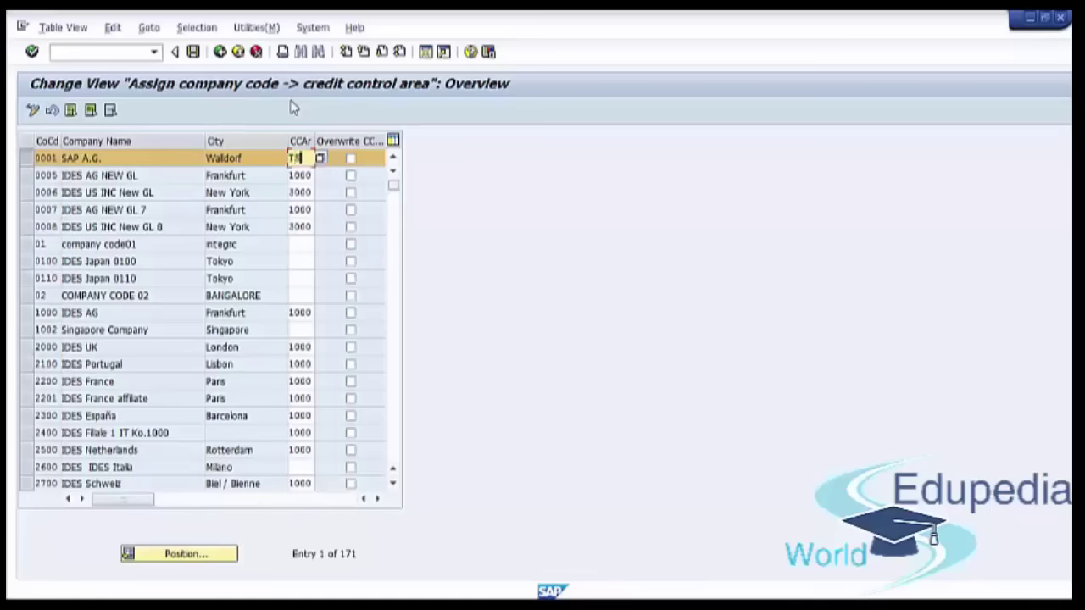
{"action": "type", "text": "TS"}
{"action": "key", "text": "Return"}
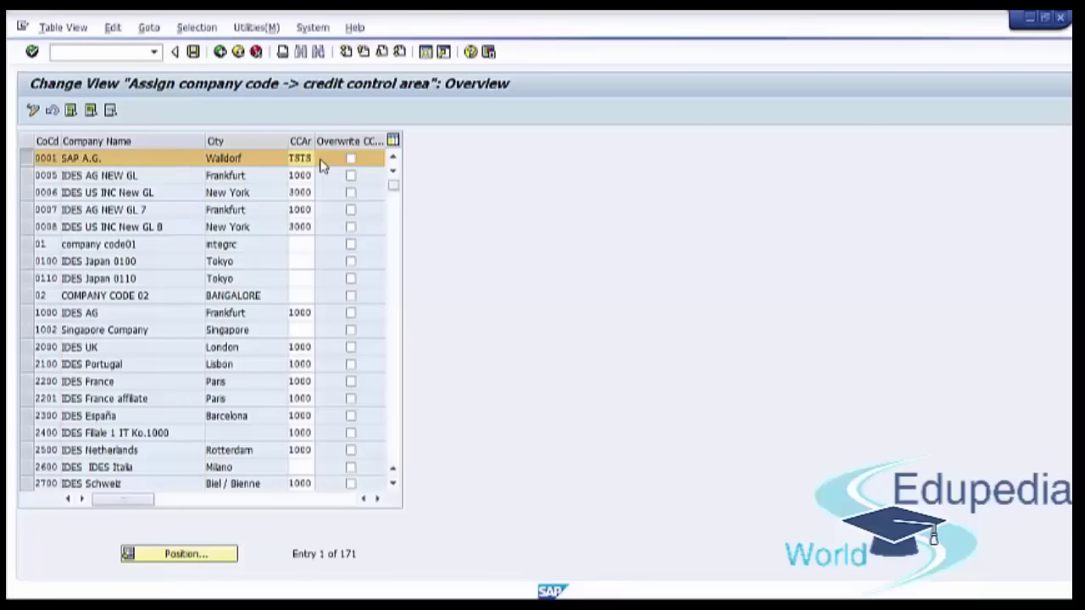
Pick TSTS (Credit control area 0001) from the value list for company code 0001.
{"action": "left_click_drag", "start_coordinate": [602, 131], "coordinate": [632, 102]}
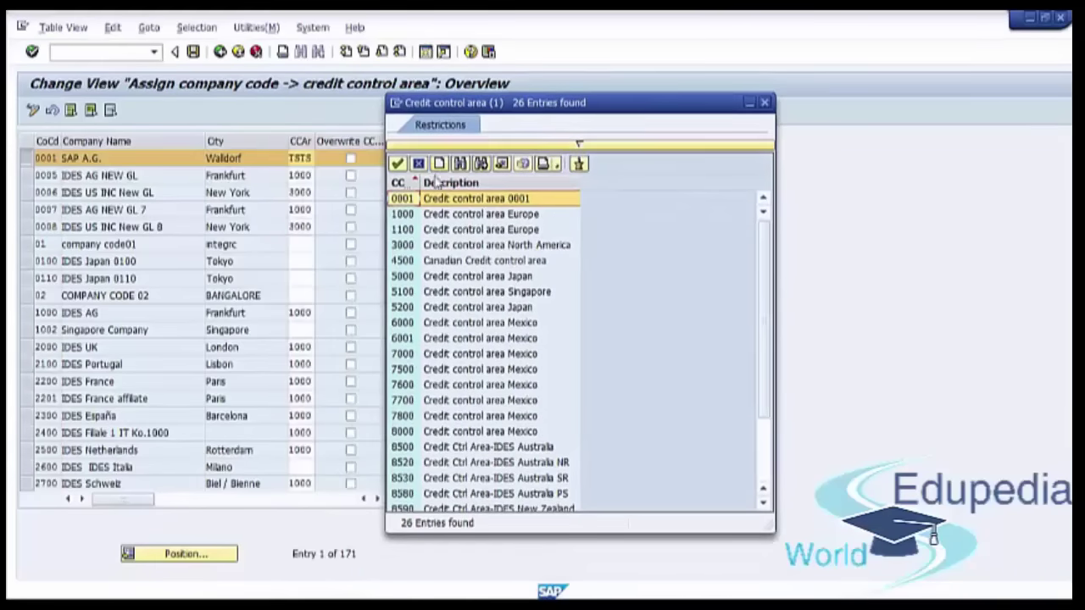
{"action": "double_click", "coordinate": [421, 183]}
{"action": "left_click", "coordinate": [424, 183]}
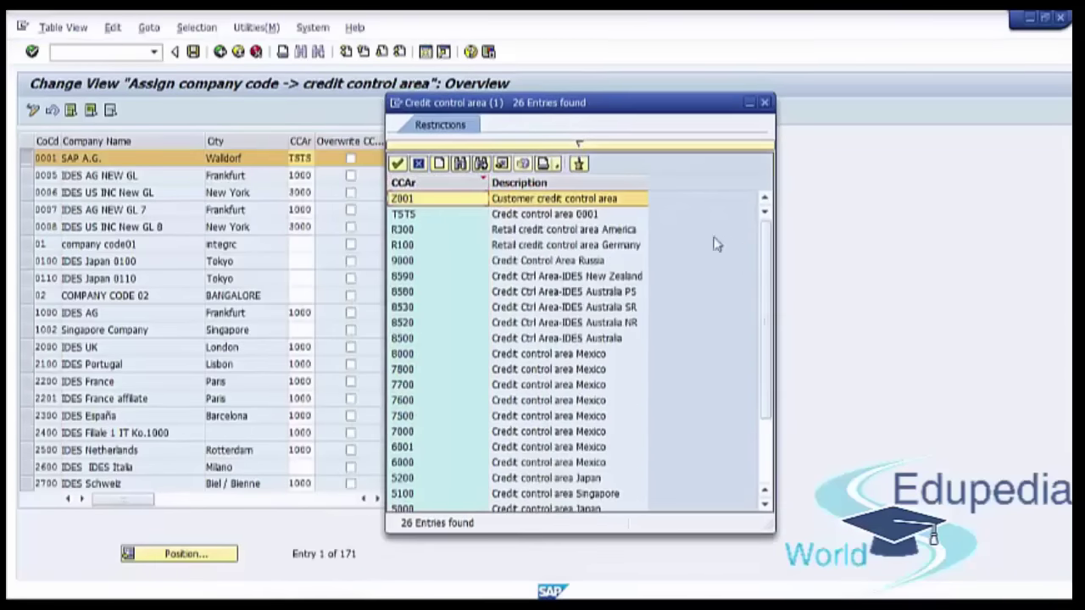
{"action": "left_click", "coordinate": [430, 217]}
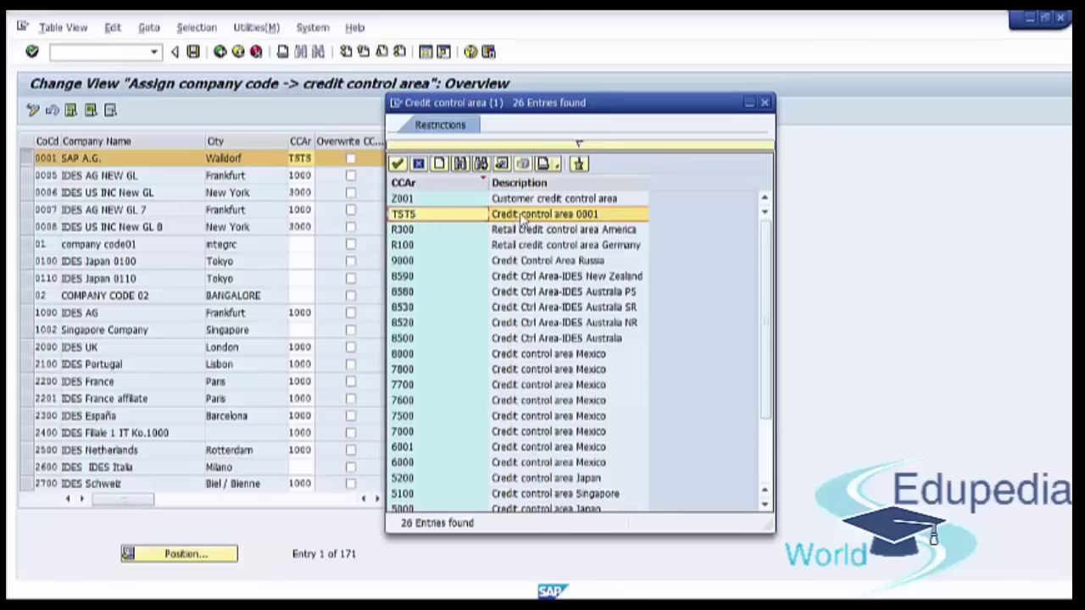
{"action": "double_click", "coordinate": [519, 213]}
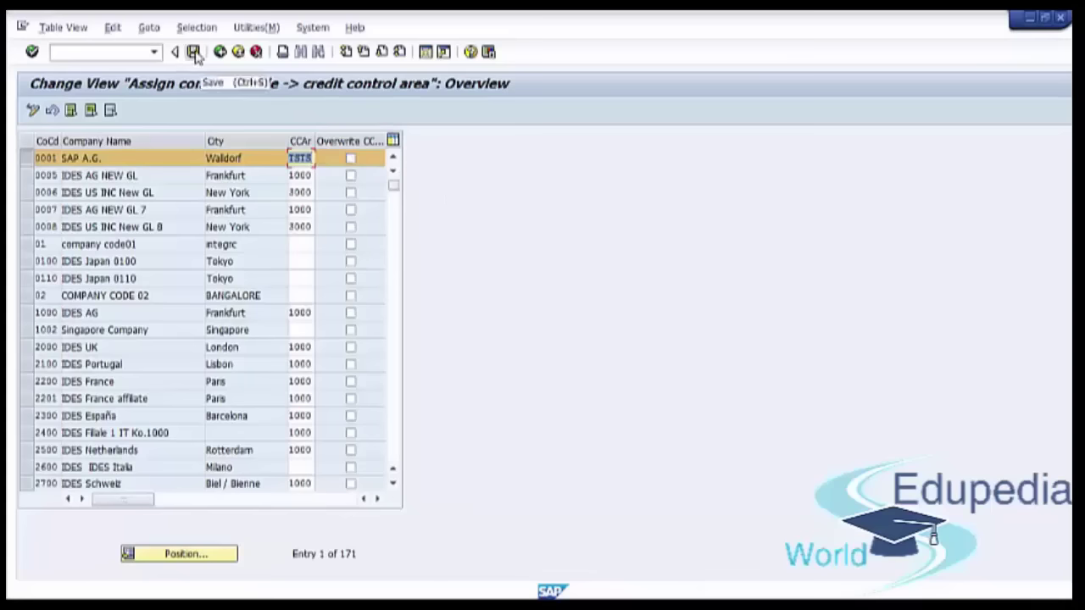
Save the company code 0001 to TSTS assignment and close the save message explanation.
{"action": "left_click", "coordinate": [194, 52]}
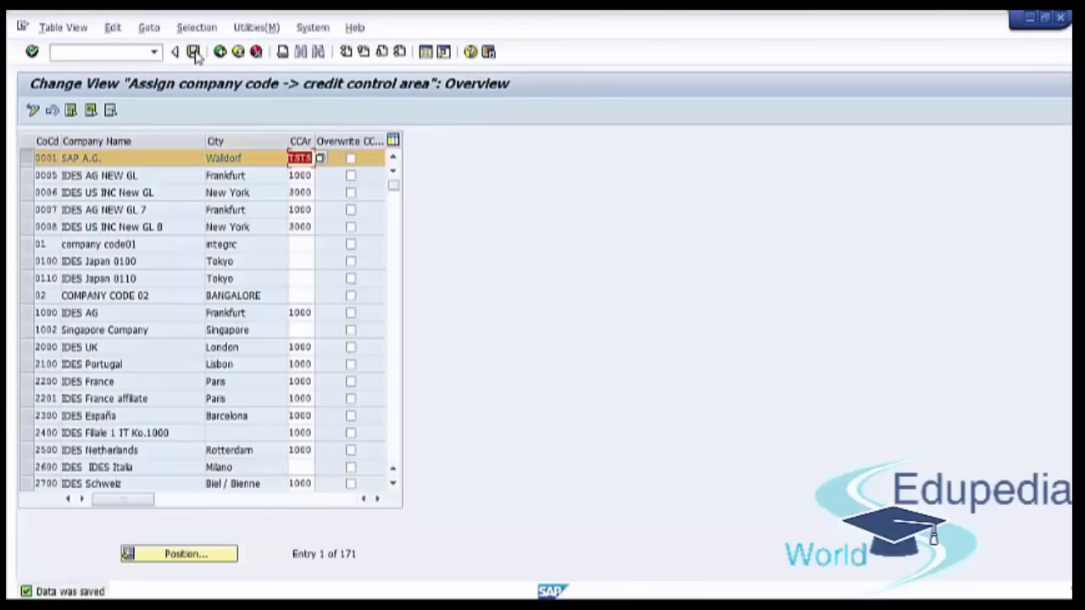
{"action": "key", "text": "Return"}
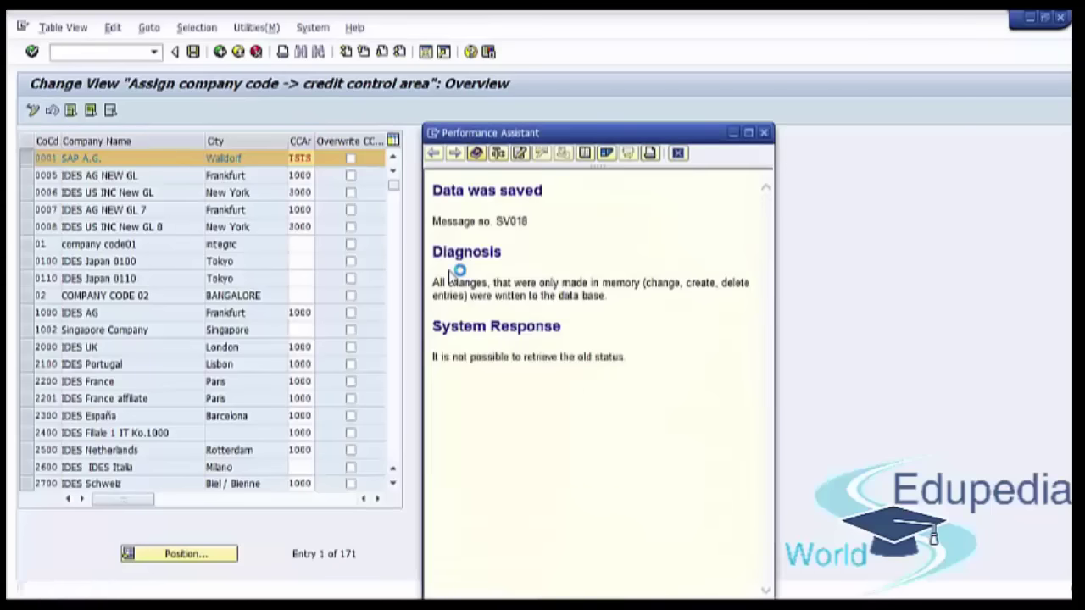
{"action": "left_click", "coordinate": [764, 133]}
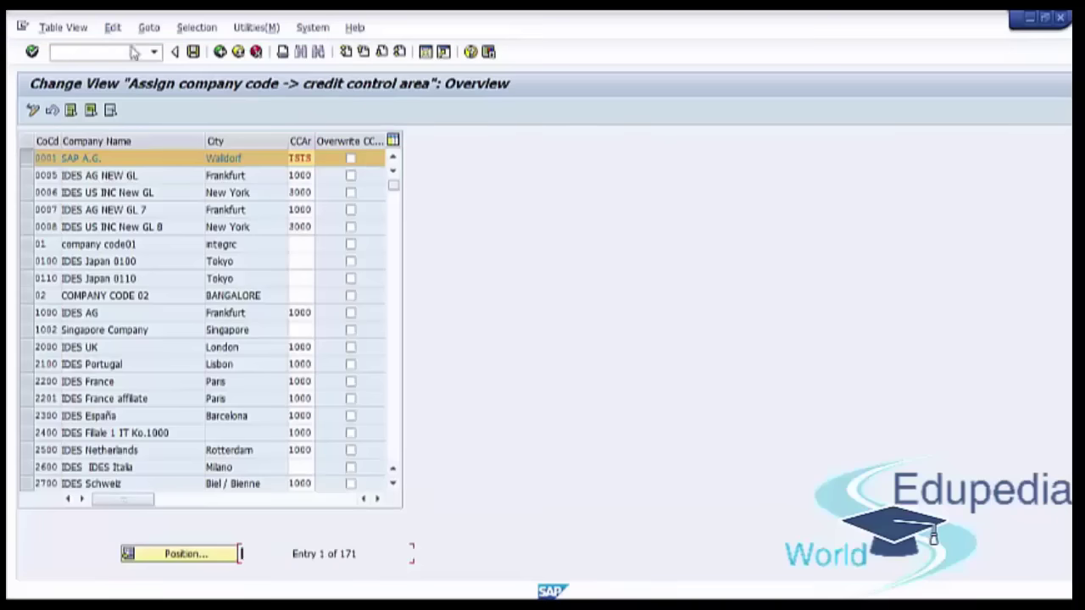
Return to the IMG, collapse Financial Accounting, and select Assign sales area to credit control area.
{"action": "left_click", "coordinate": [220, 52]}
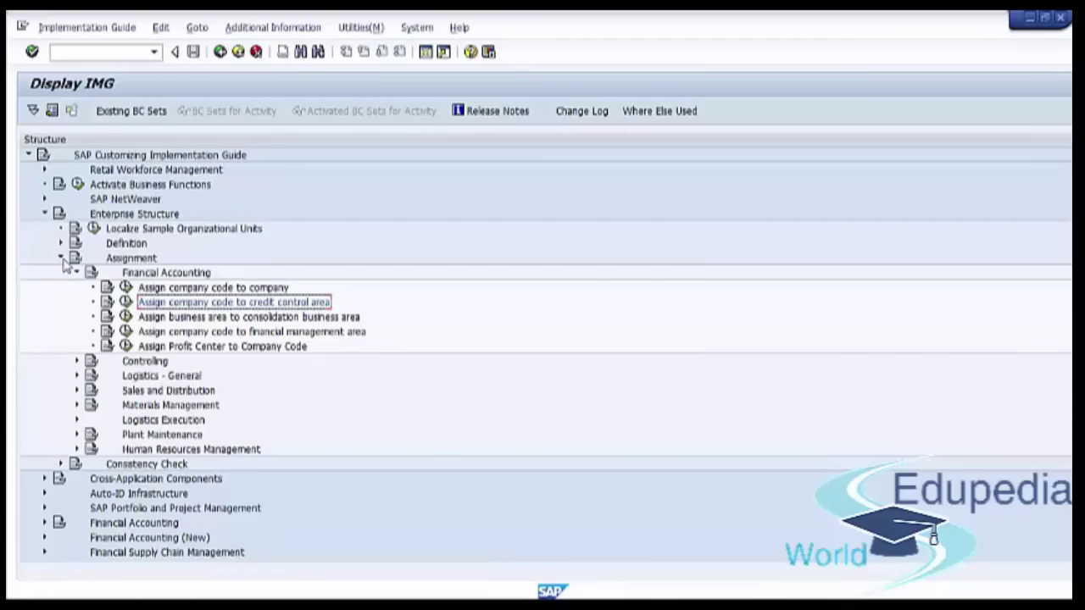
{"action": "left_click", "coordinate": [62, 258]}
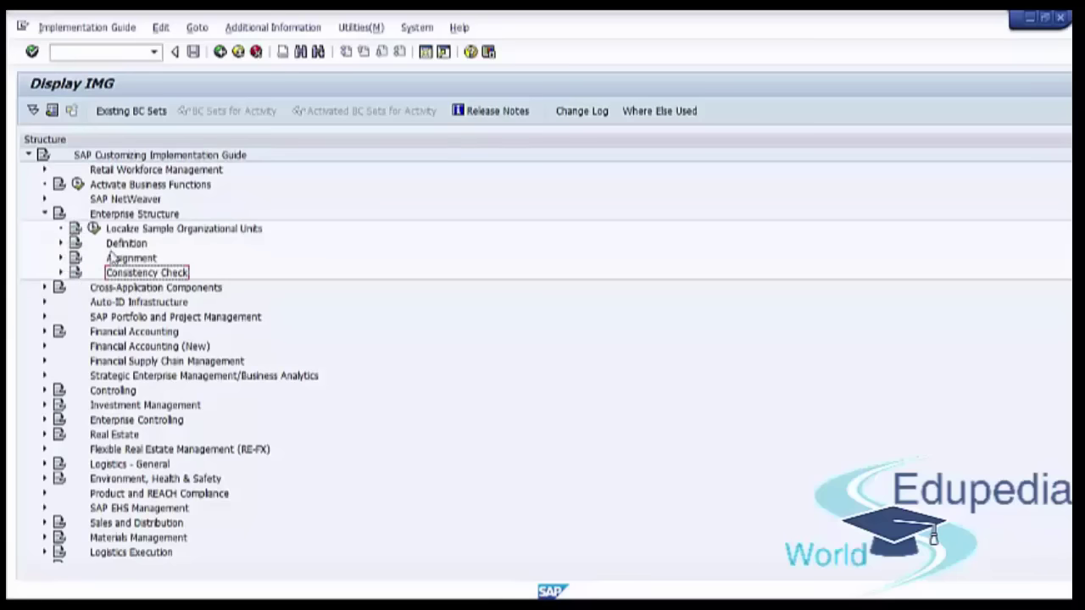
{"action": "left_click", "coordinate": [116, 217]}
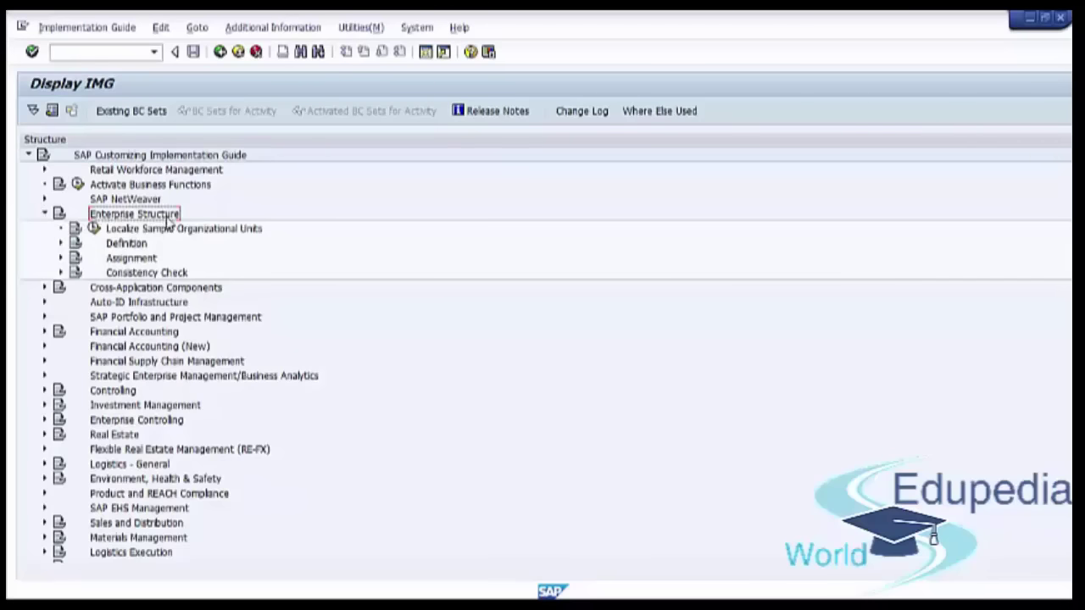
{"action": "left_click", "coordinate": [139, 259]}
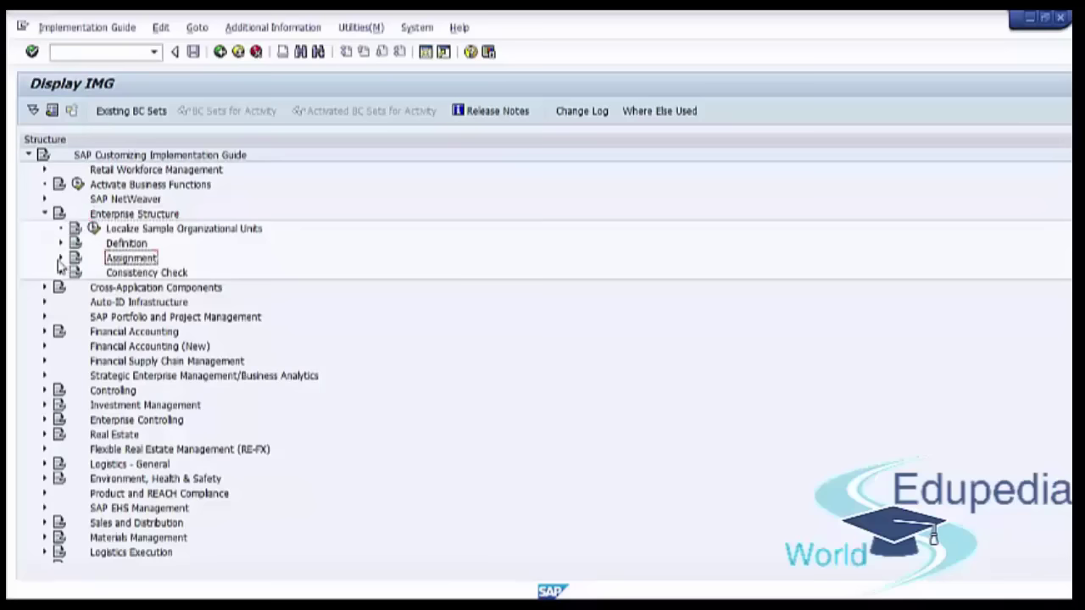
{"action": "left_click", "coordinate": [60, 258]}
{"action": "left_click", "coordinate": [77, 272]}
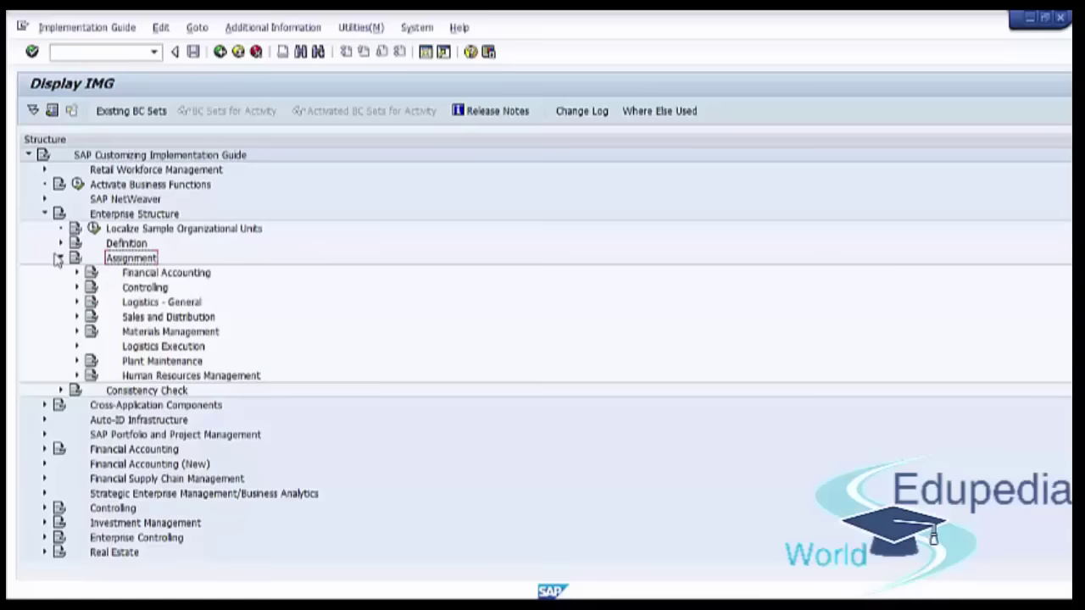
{"action": "left_click", "coordinate": [144, 318]}
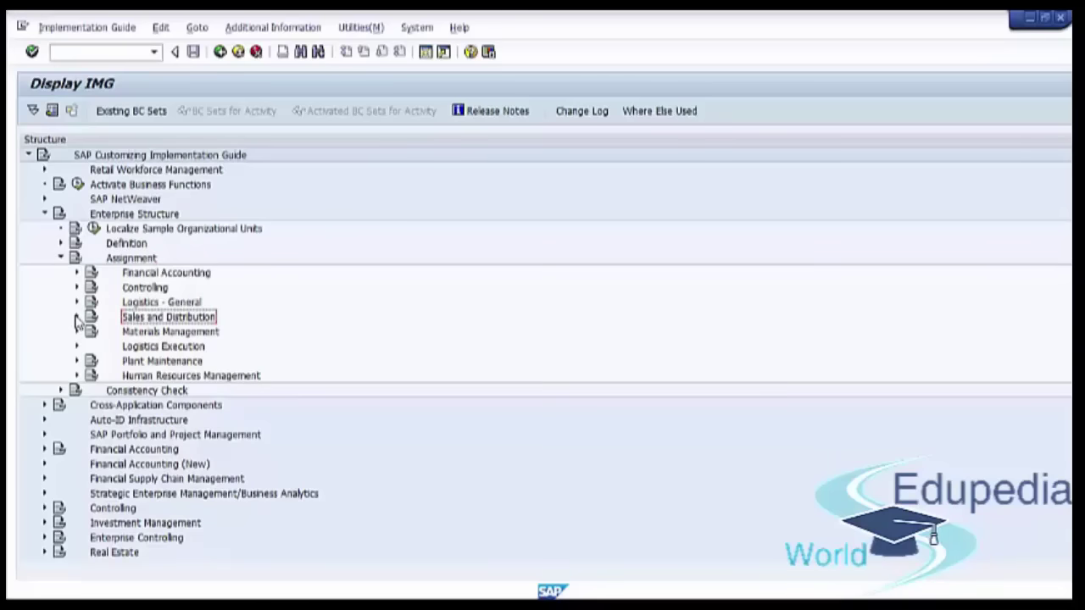
{"action": "left_click", "coordinate": [75, 317]}
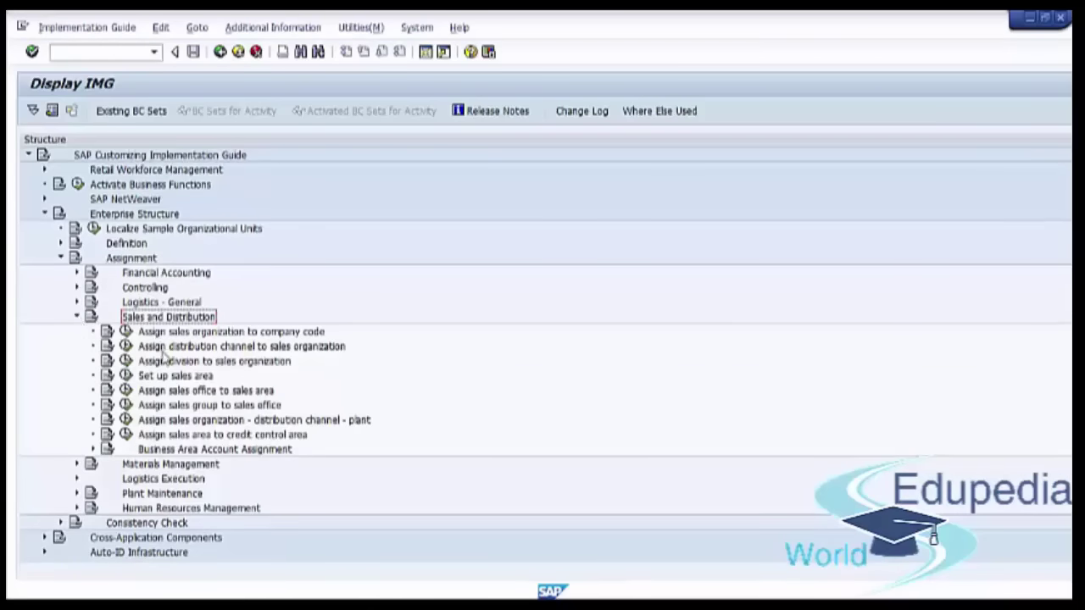
{"action": "left_click", "coordinate": [196, 435]}
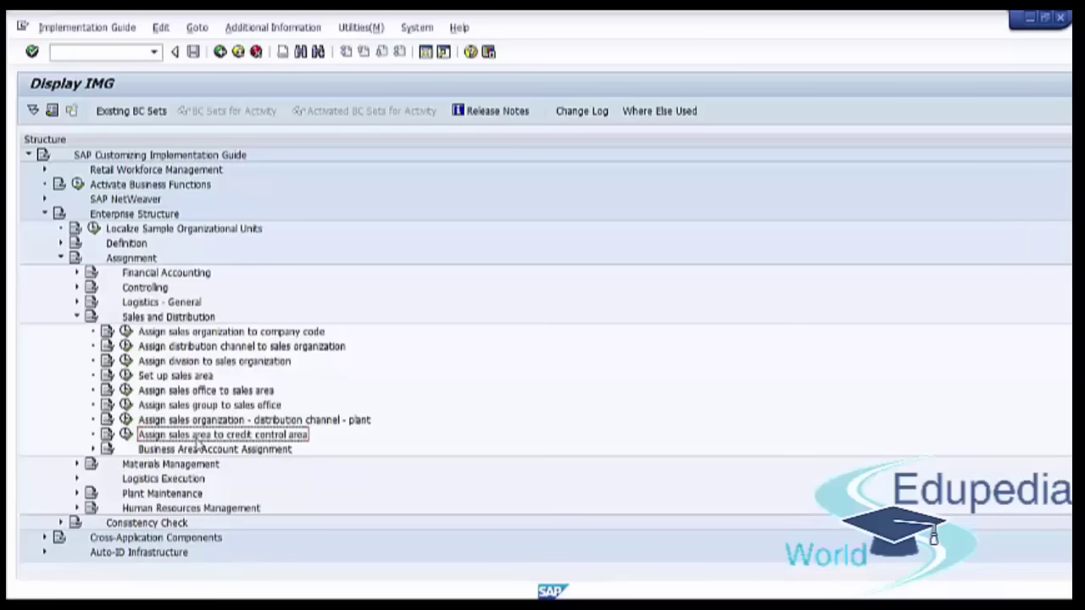
Execute the sales area allocation activity and copy TSTS into the second sales area row.
{"action": "left_click", "coordinate": [127, 435]}
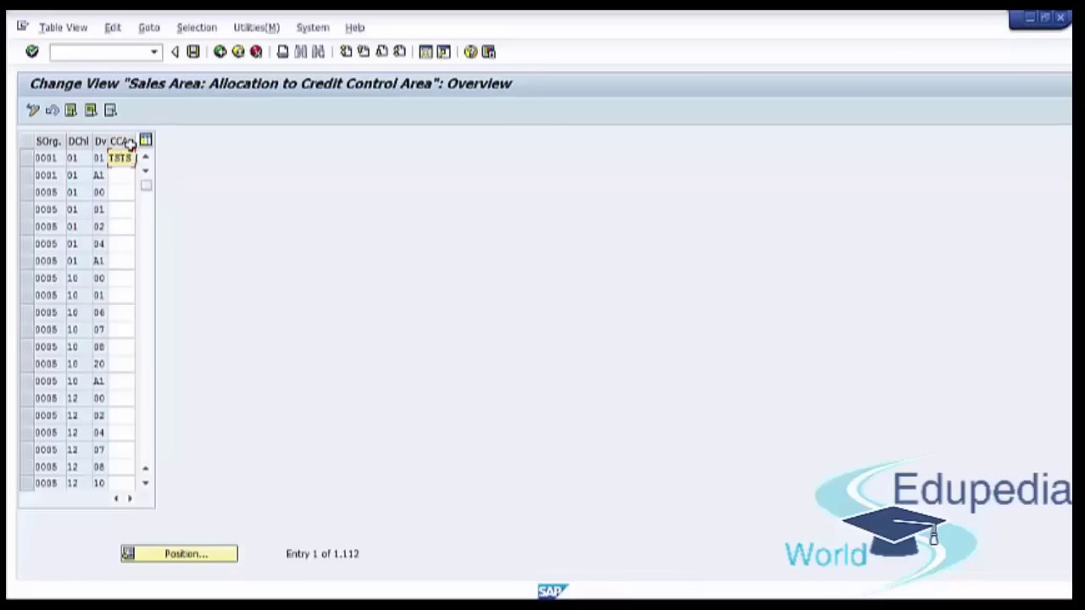
{"action": "left_click_drag", "start_coordinate": [131, 159], "coordinate": [111, 161]}
{"action": "key", "text": "ctrl+c"}
{"action": "left_click", "coordinate": [123, 176]}
{"action": "key", "text": "ctrl+v"}
Clear TSTS from the third sales area row, keeping it only for 0001/01/01 and 0001/01/A1.
{"action": "left_click", "coordinate": [120, 192]}
{"action": "key", "text": "ctrl+v"}
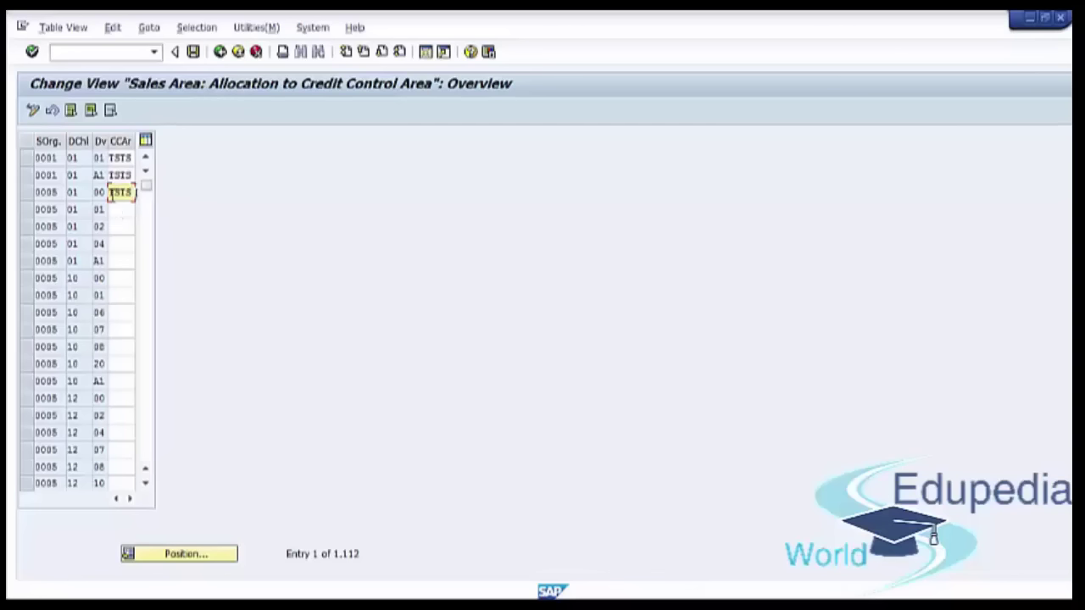
{"action": "double_click", "coordinate": [121, 192]}
{"action": "key", "text": "Delete"}
{"action": "key", "text": "Up"}
{"action": "key", "text": "Up"}
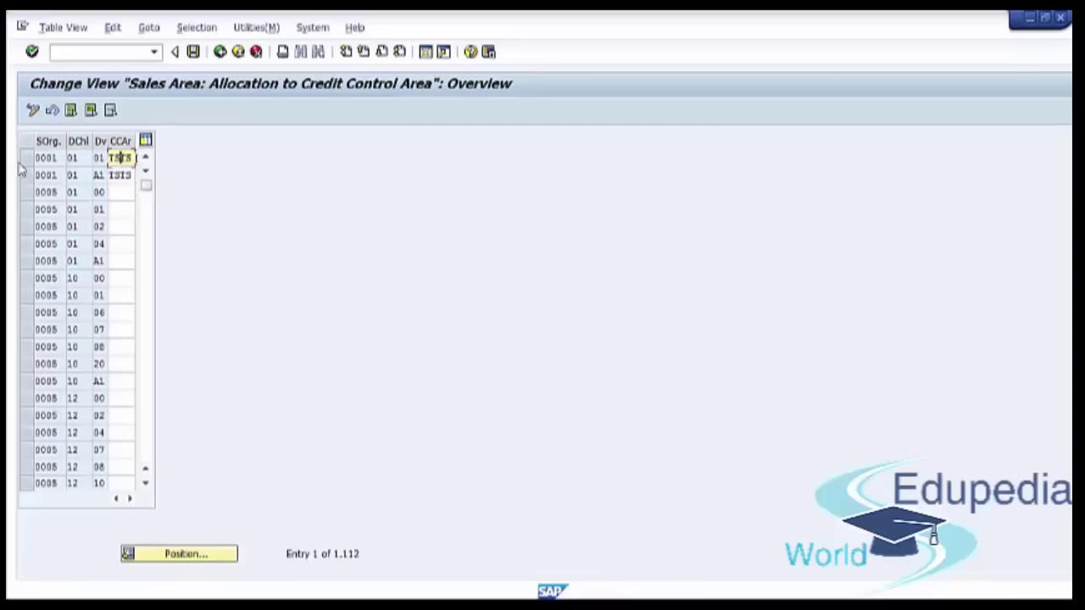
{"action": "left_click", "coordinate": [42, 156]}
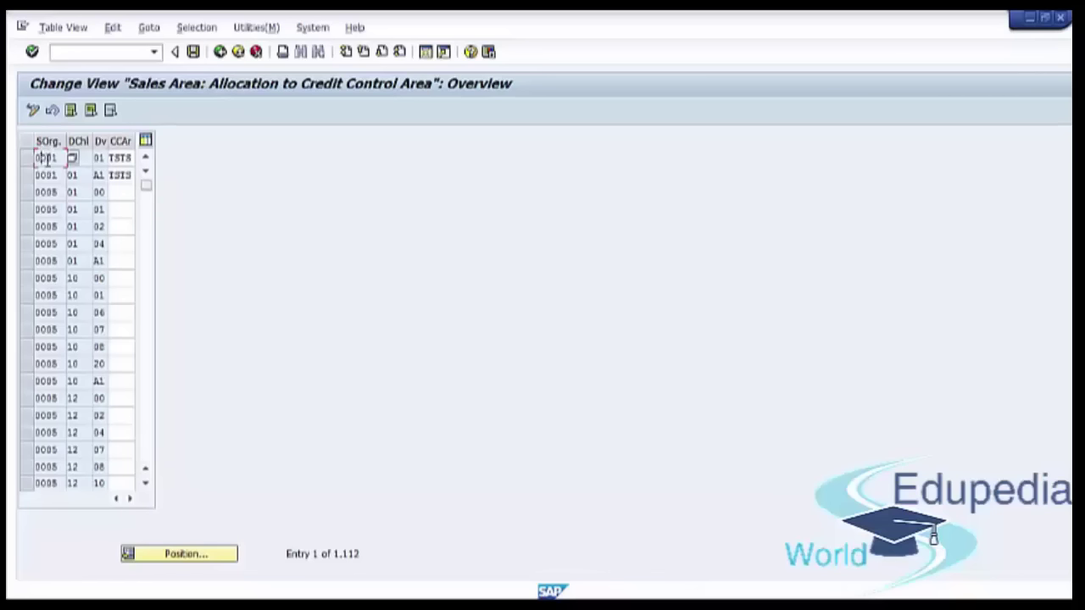
{"action": "double_click", "coordinate": [127, 157]}
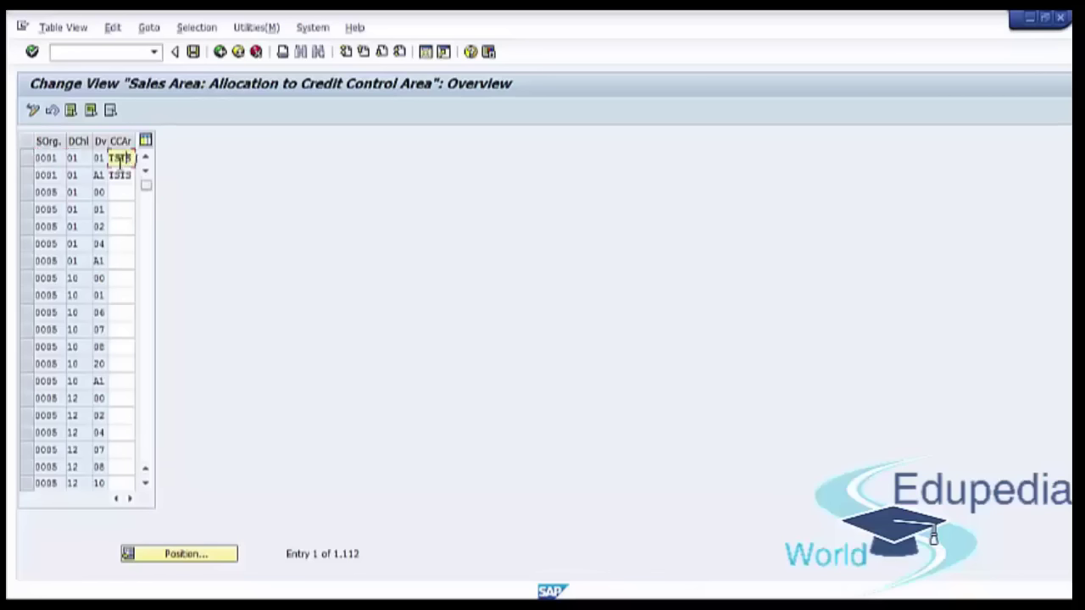
Save the TSTS sales area allocations and exit through the IMG to SAP Easy Access.
{"action": "left_click", "coordinate": [194, 53]}
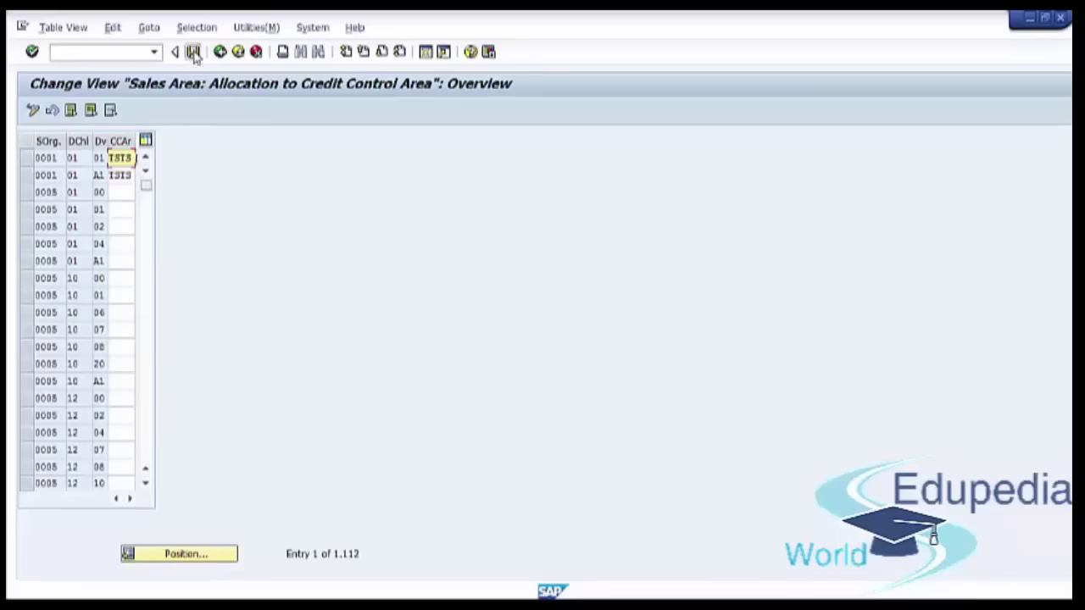
{"action": "left_click", "coordinate": [238, 53]}
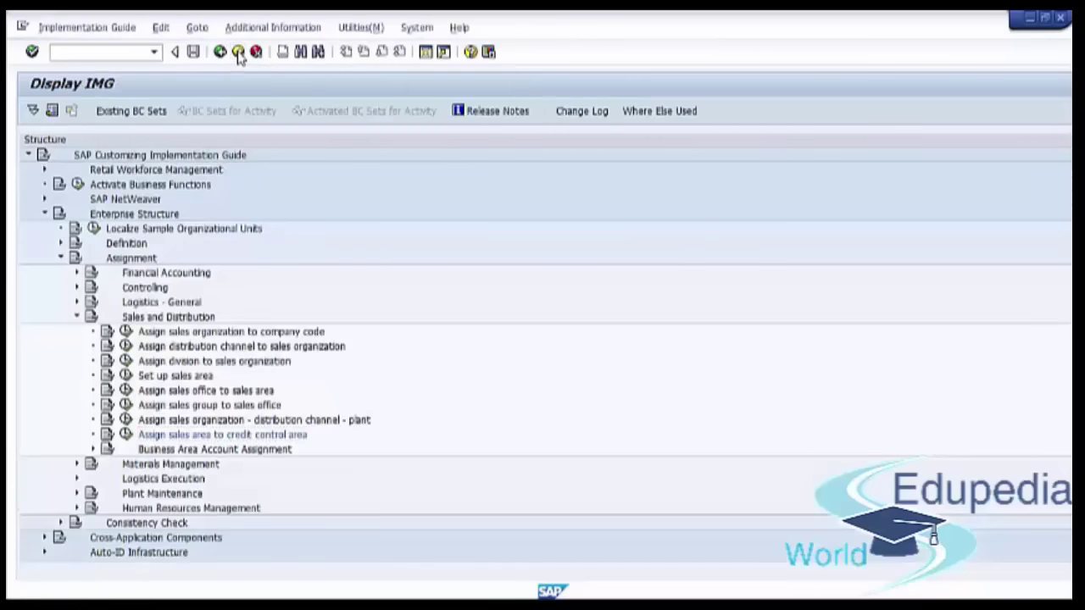
{"action": "left_click", "coordinate": [238, 53]}
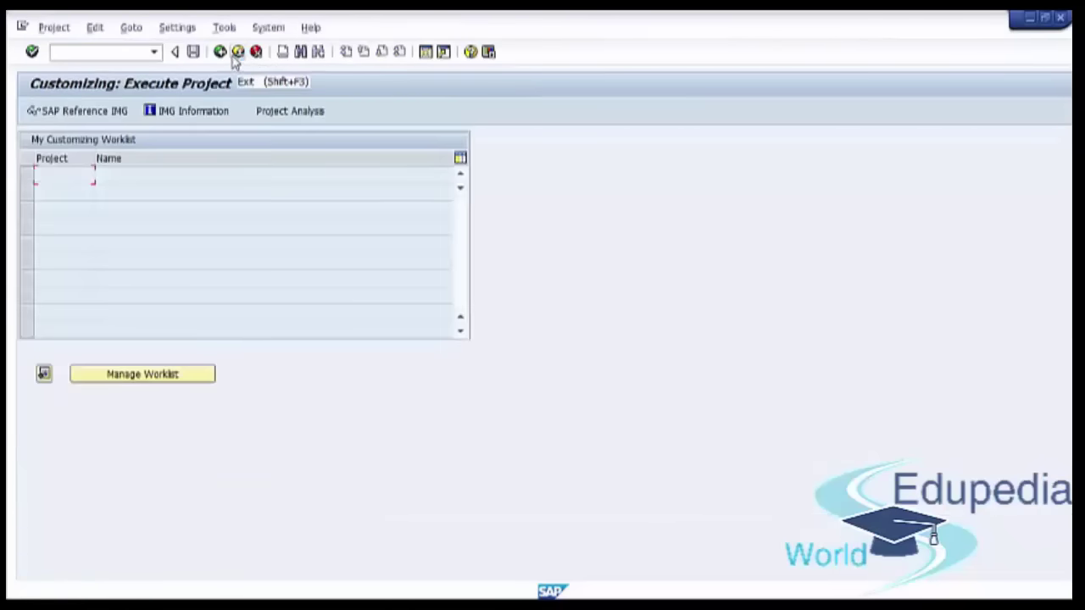
{"action": "left_click", "coordinate": [238, 54]}
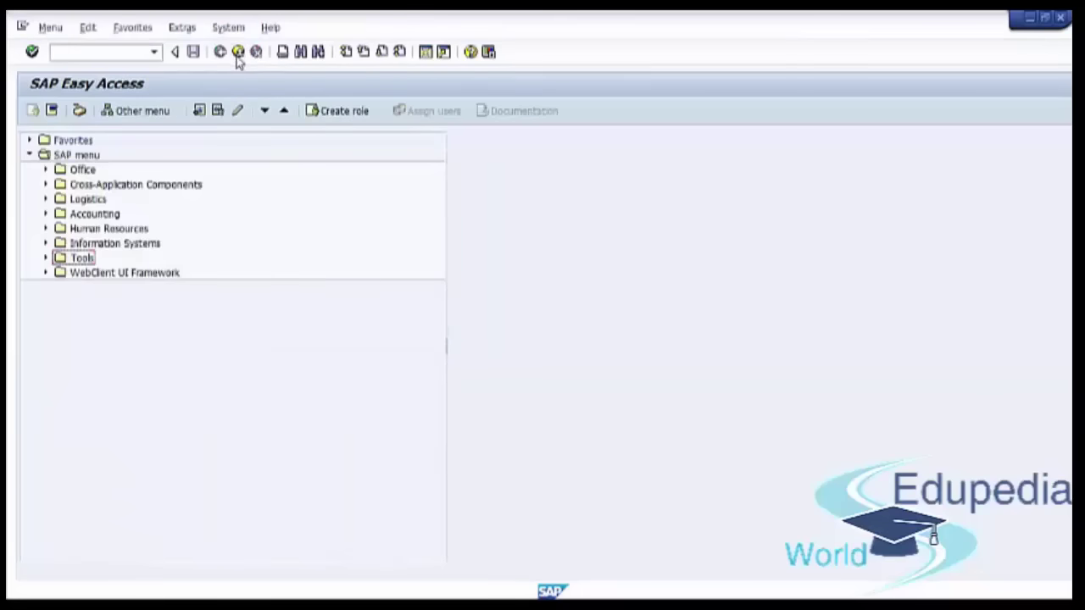